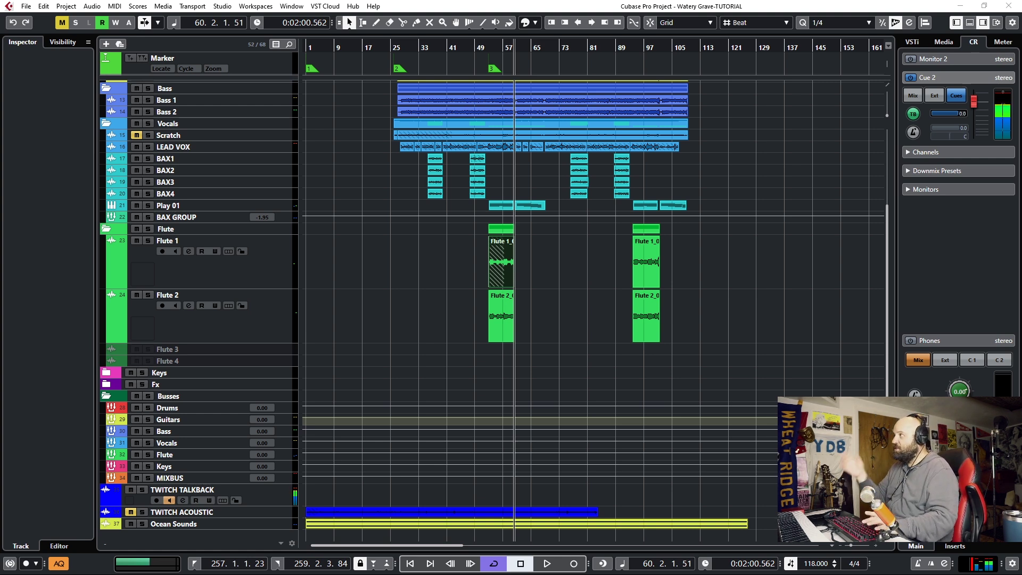
Return to bar 52, select the Flute 1 and Flute 2 tracks, and play the flute passage.
click(609, 345)
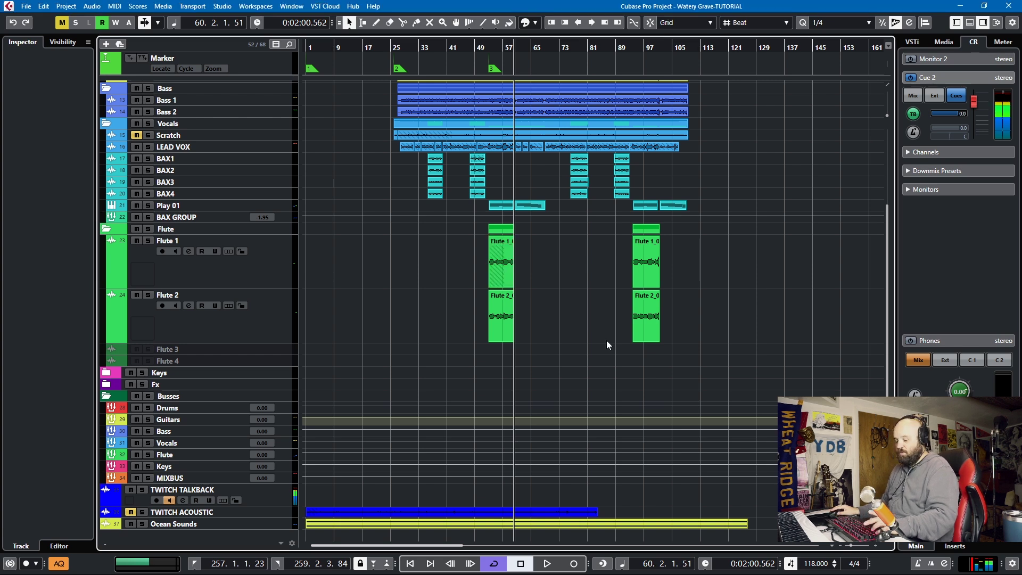
key(shift+b)
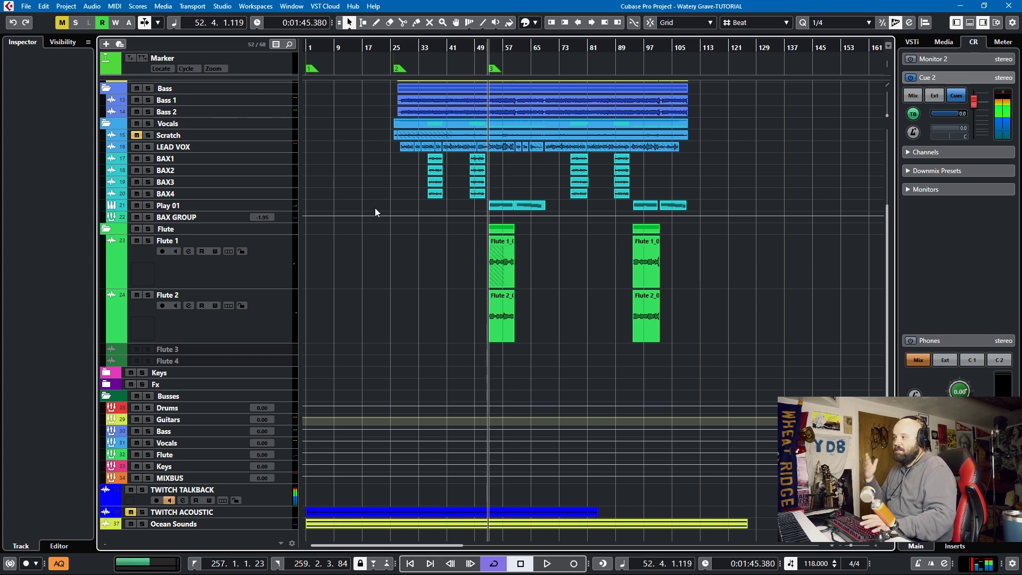
click(261, 274)
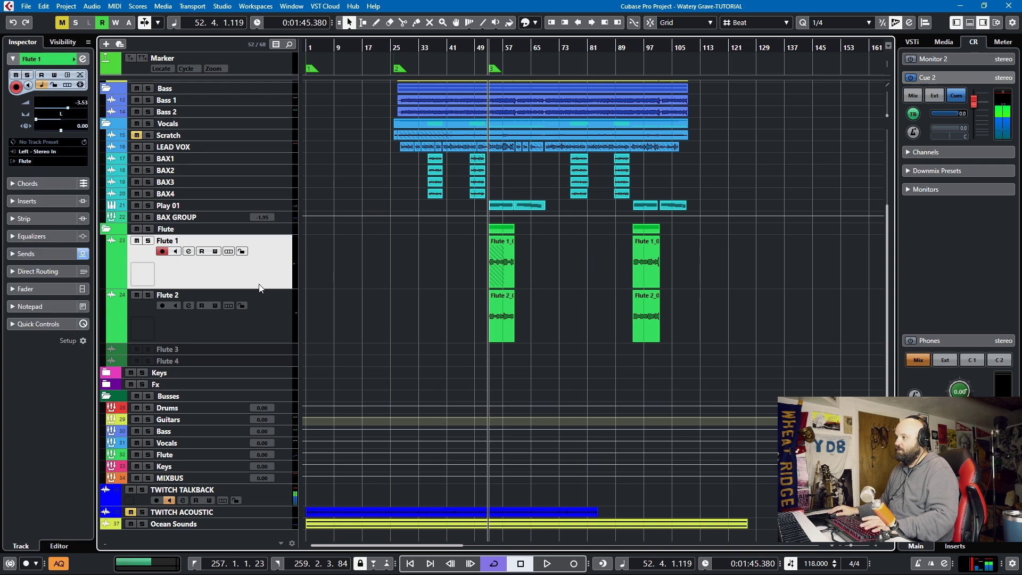
click(267, 316)
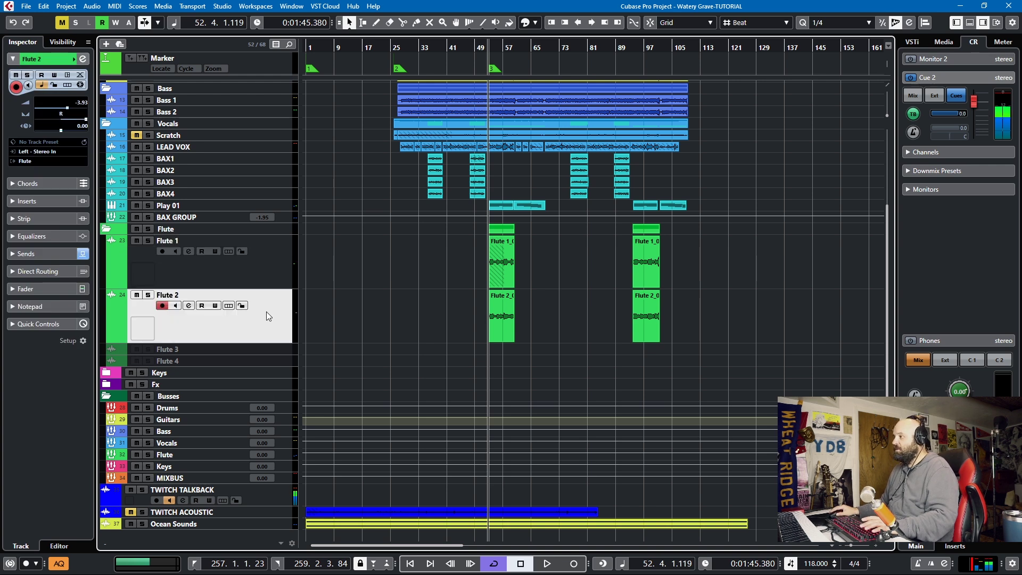
key(space)
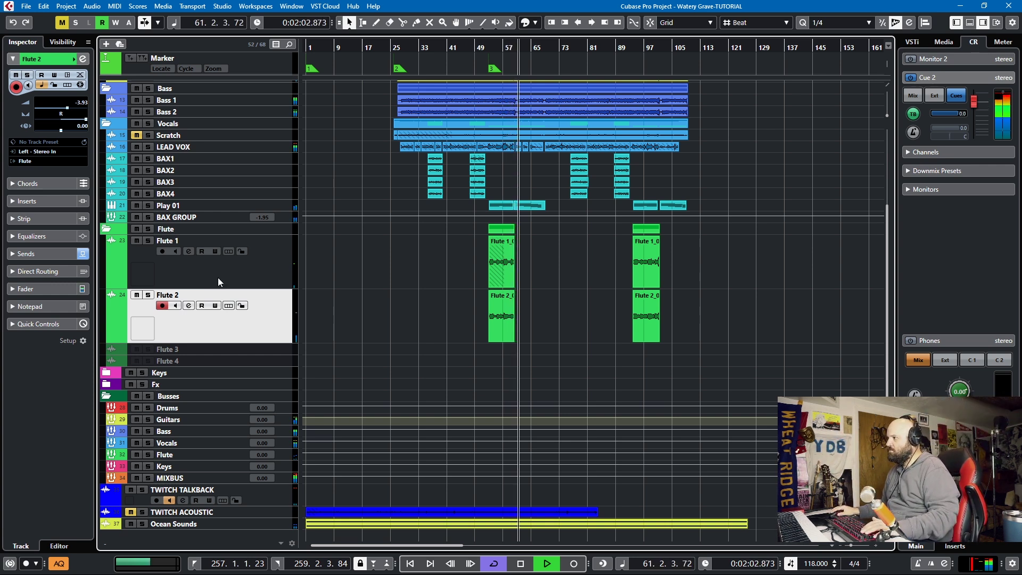
Solo the Flute folder and play the flutes from bar 52.
key(space)
click(213, 229)
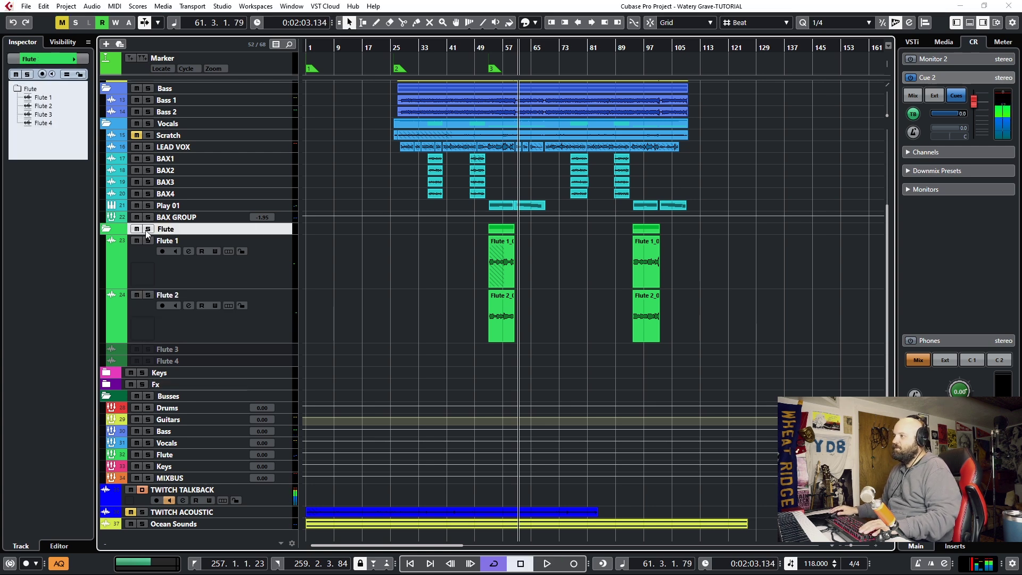
click(149, 229)
key(l)
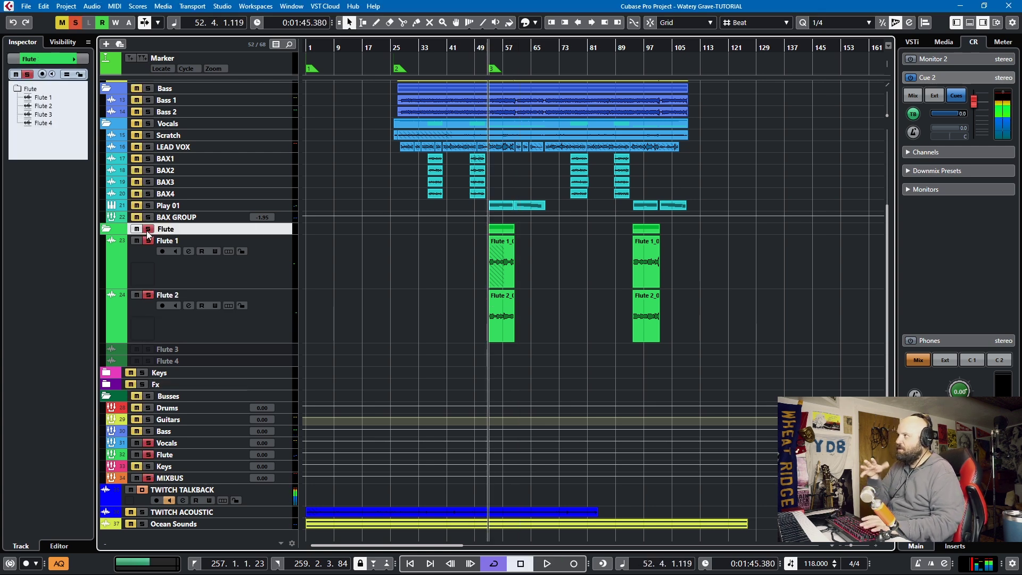
key(space)
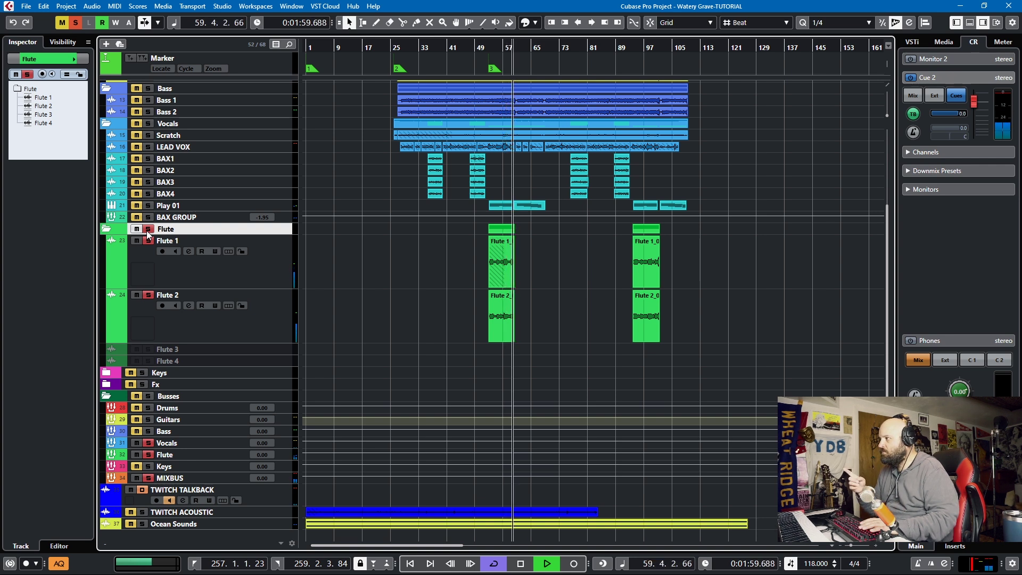
Rewind slightly and replay the soloed flutes, stopping at bar 60.
key(space)
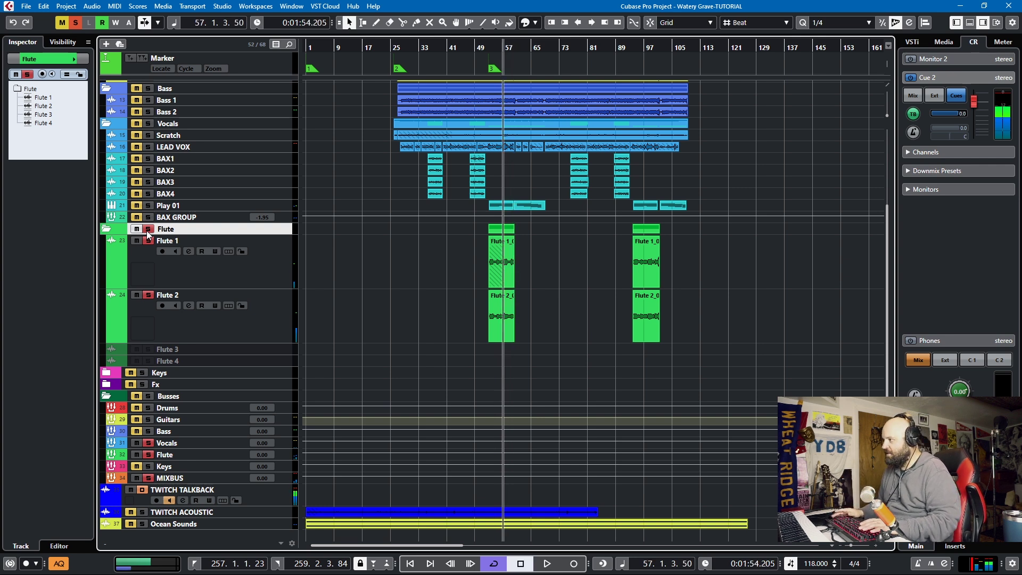
key(KP_Subtract)
key(space)
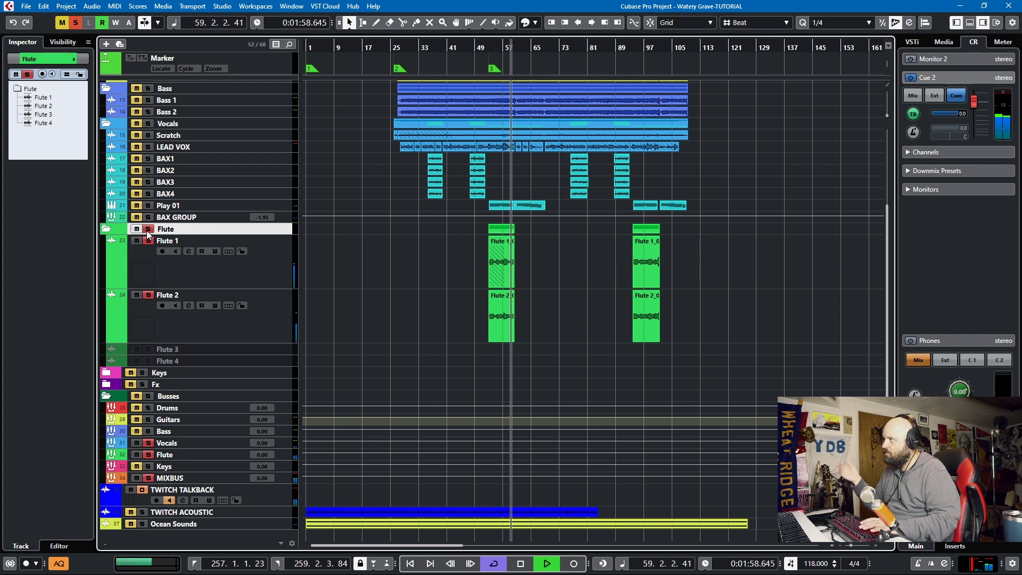
key(space)
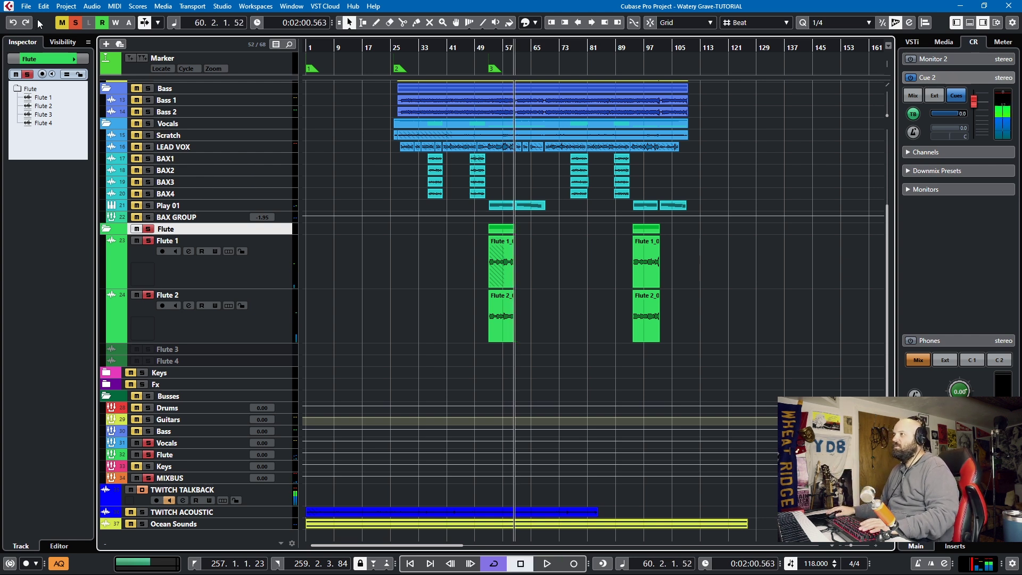
Open the Audio Alignment Panel with Flute 1_03 as reference and Flute 2_01 as target.
click(92, 6)
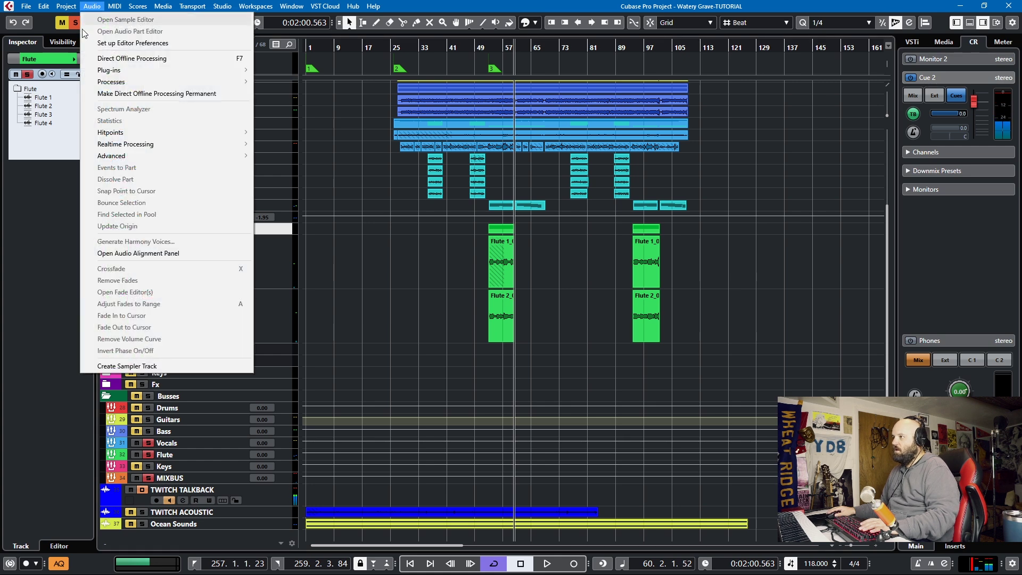
click(129, 253)
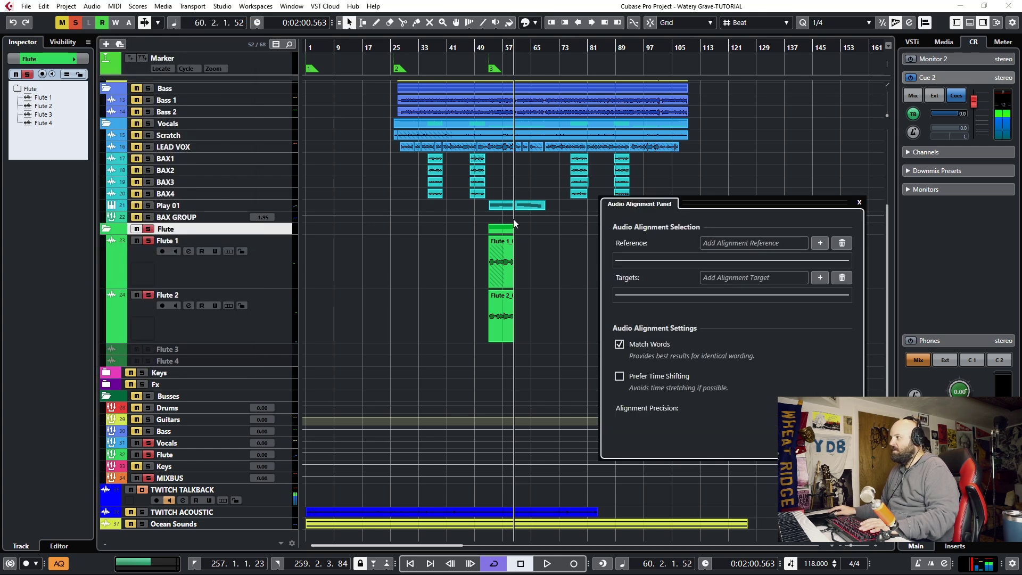
click(495, 258)
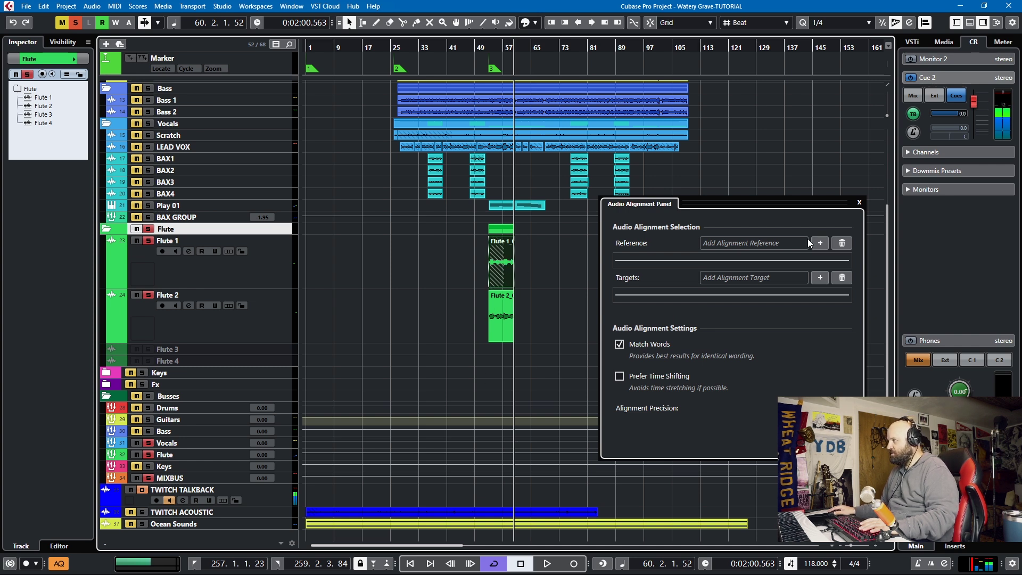
click(821, 243)
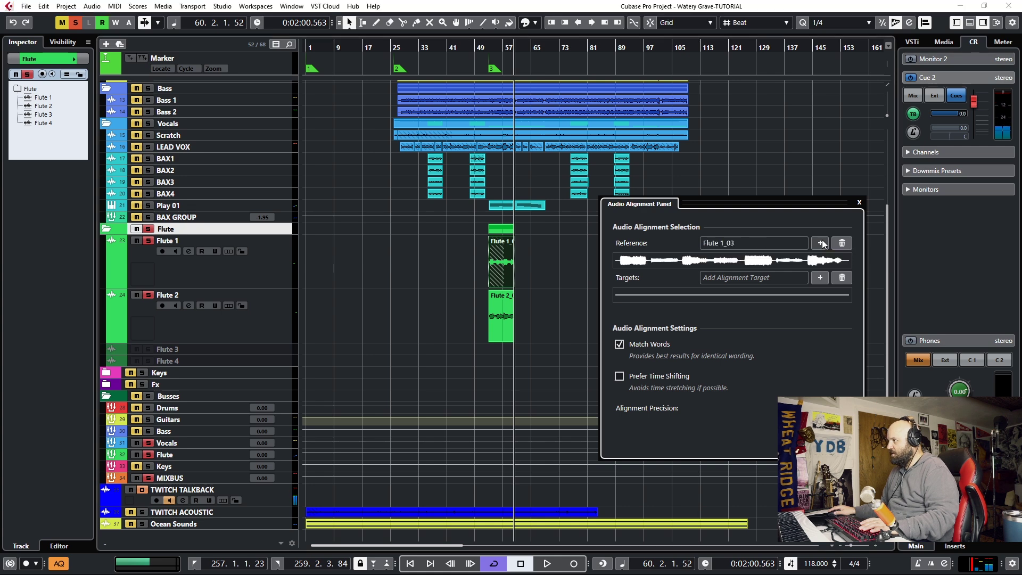
click(499, 314)
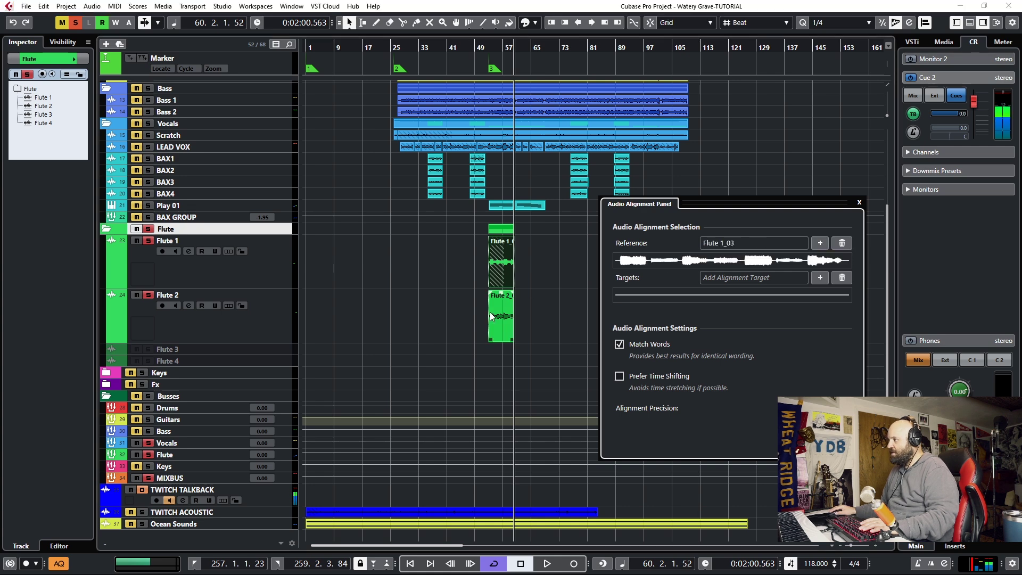
click(819, 278)
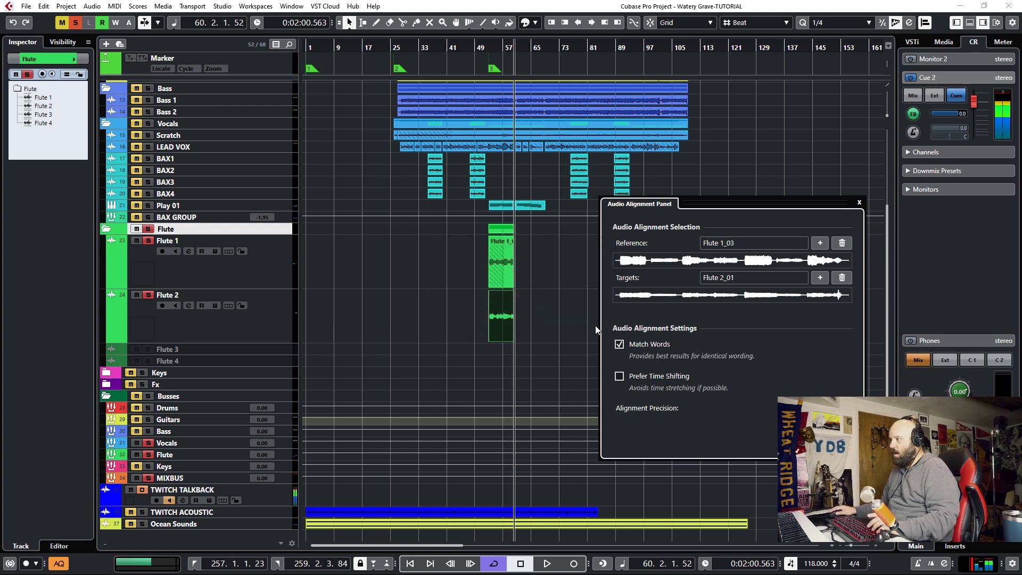
Play the flutes from the selected event's start through bar 60.
key(l)
key(space)
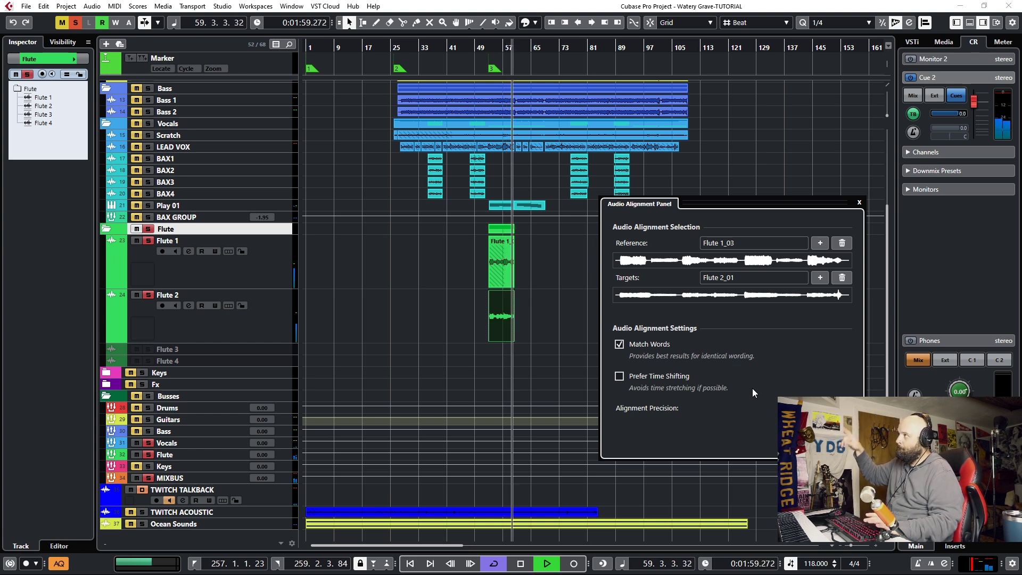
key(space)
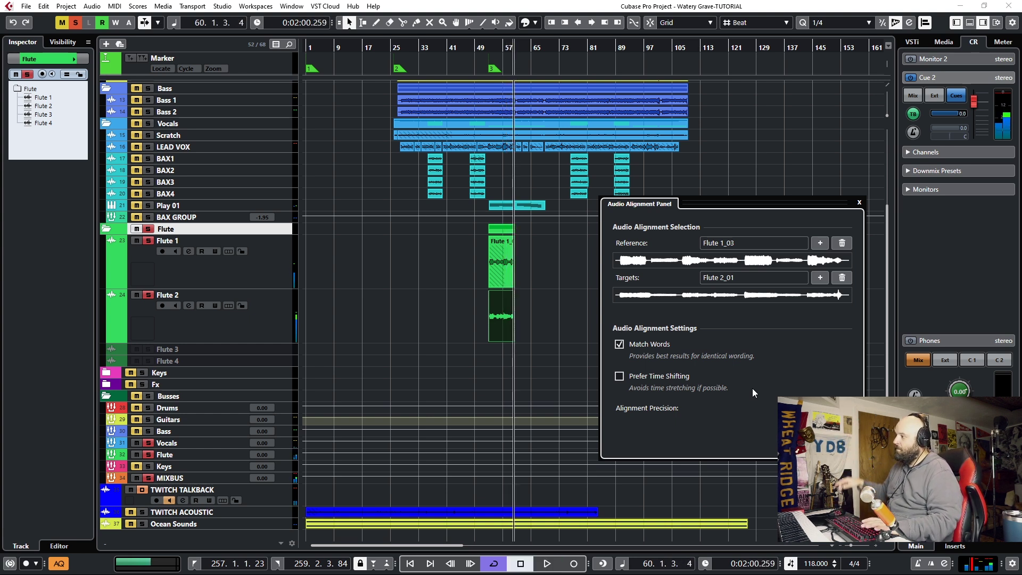
Close the alignment panel, cycle bars 93–101 around the second Flute 1 event, and play it.
click(858, 205)
click(649, 268)
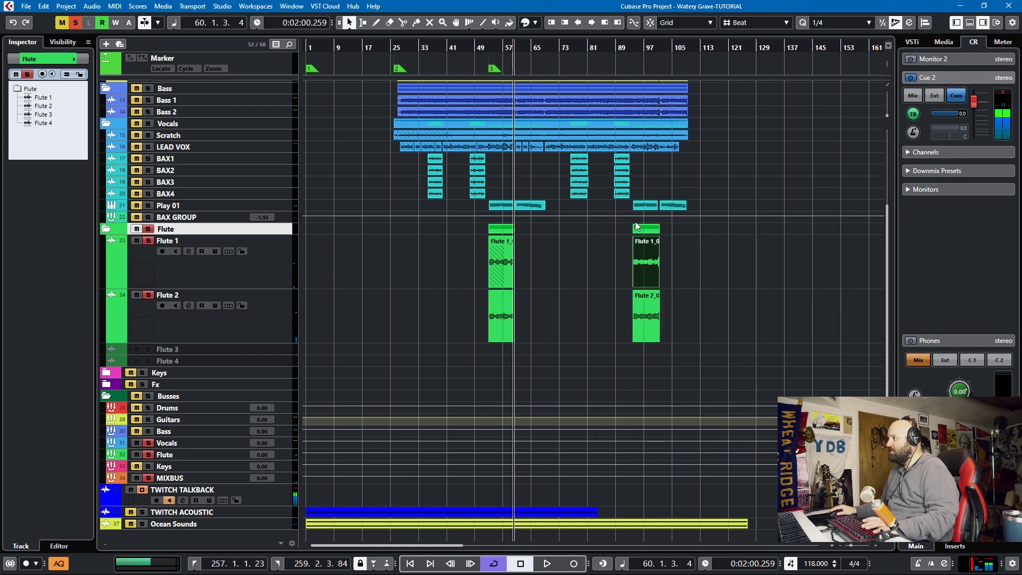
key(p)
key(space)
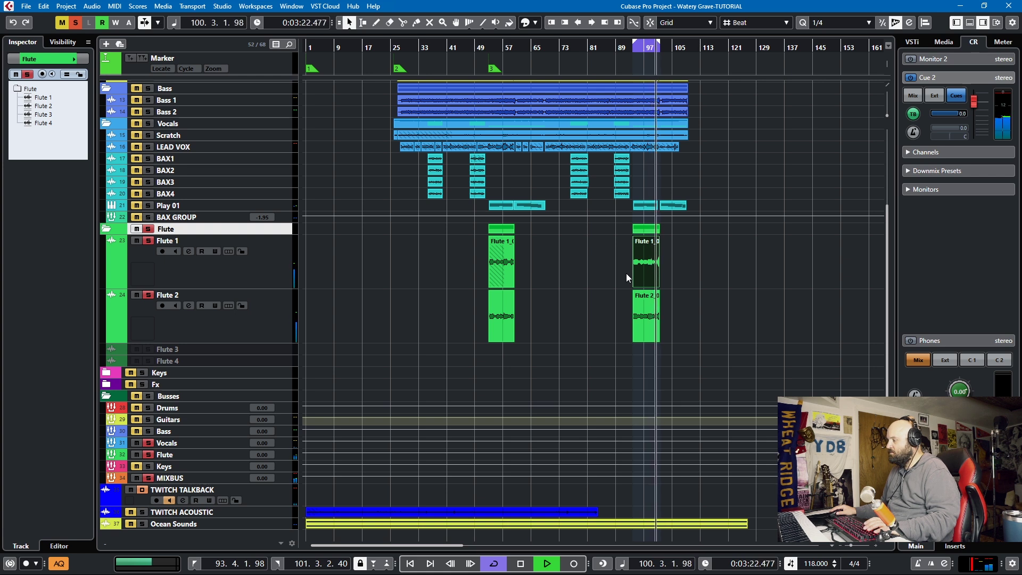
key(space)
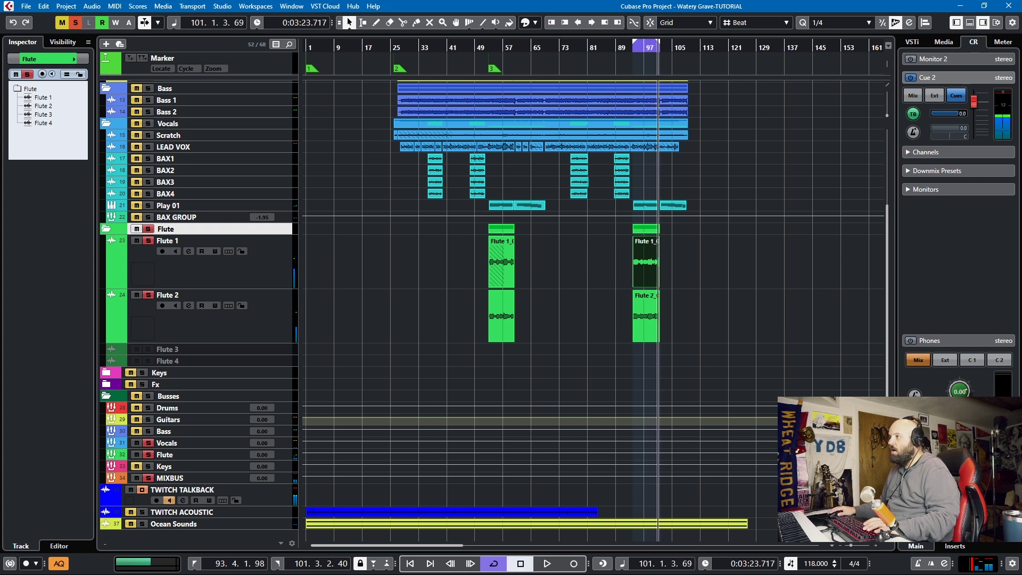
click(92, 6)
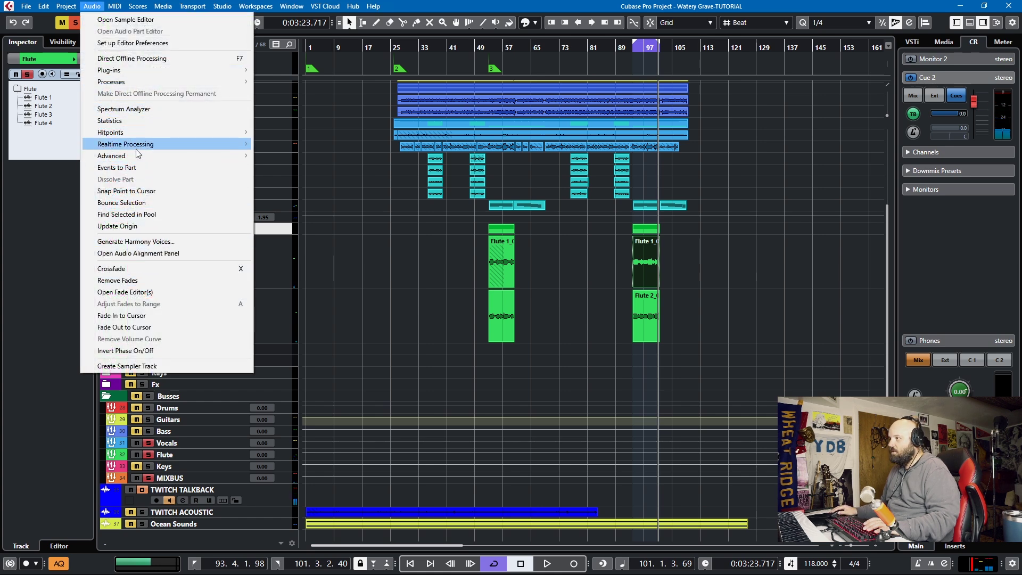
Align Flute 2_02 to the Flute 1_04 reference, play it back, and close the panel.
click(137, 253)
drag(749, 212, 343, 255)
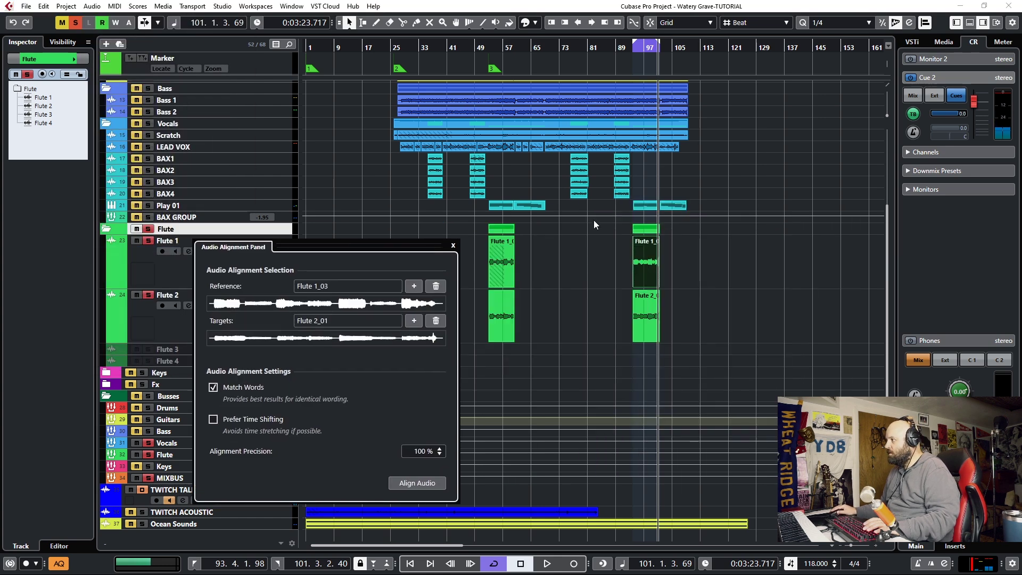
click(413, 287)
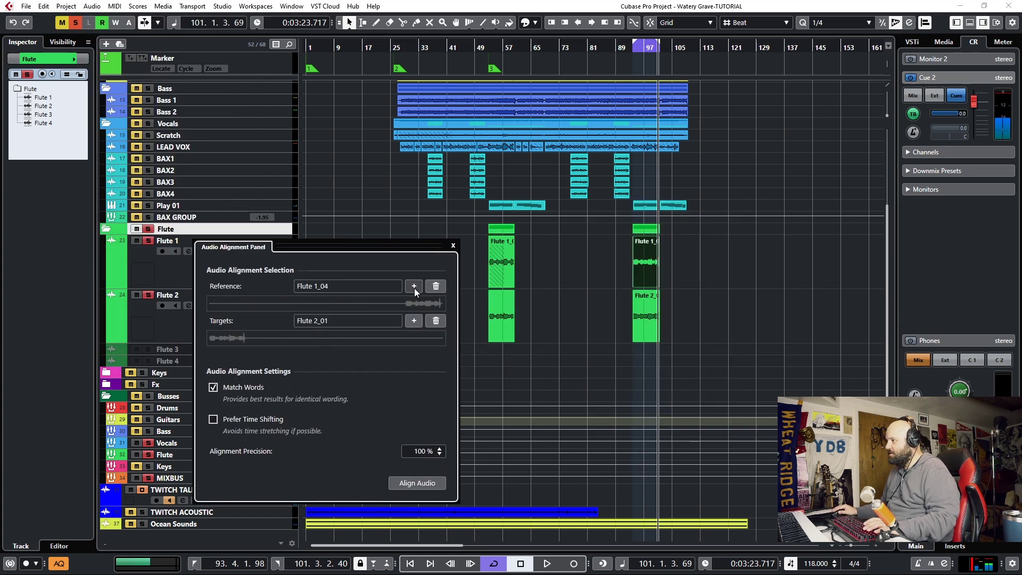
click(646, 319)
click(414, 322)
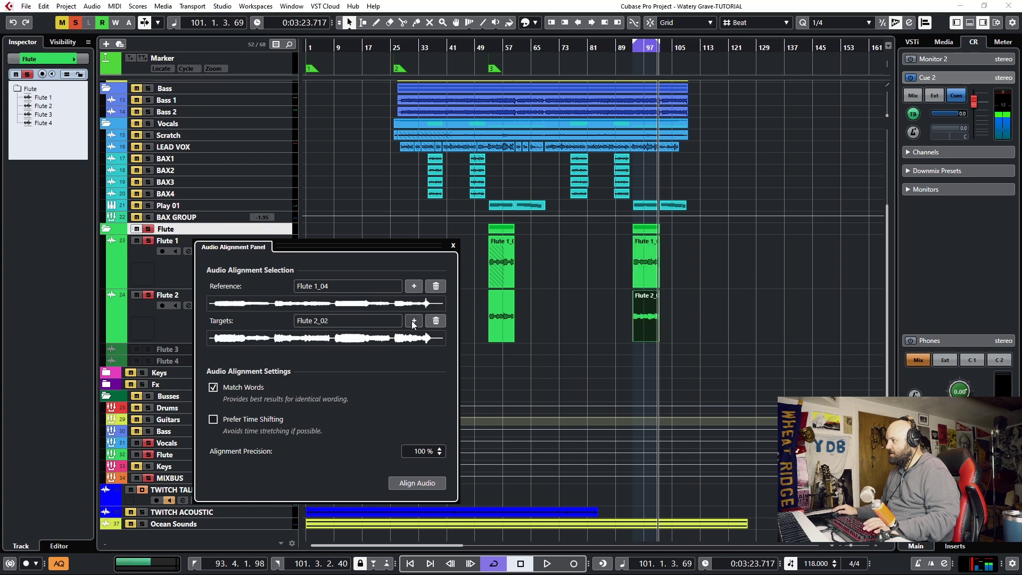
click(420, 484)
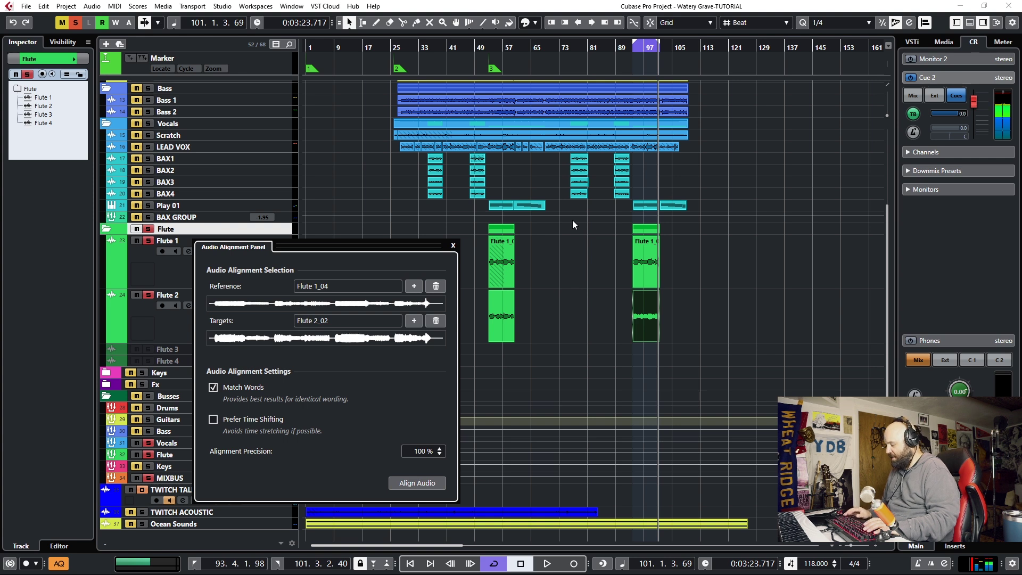
key(space)
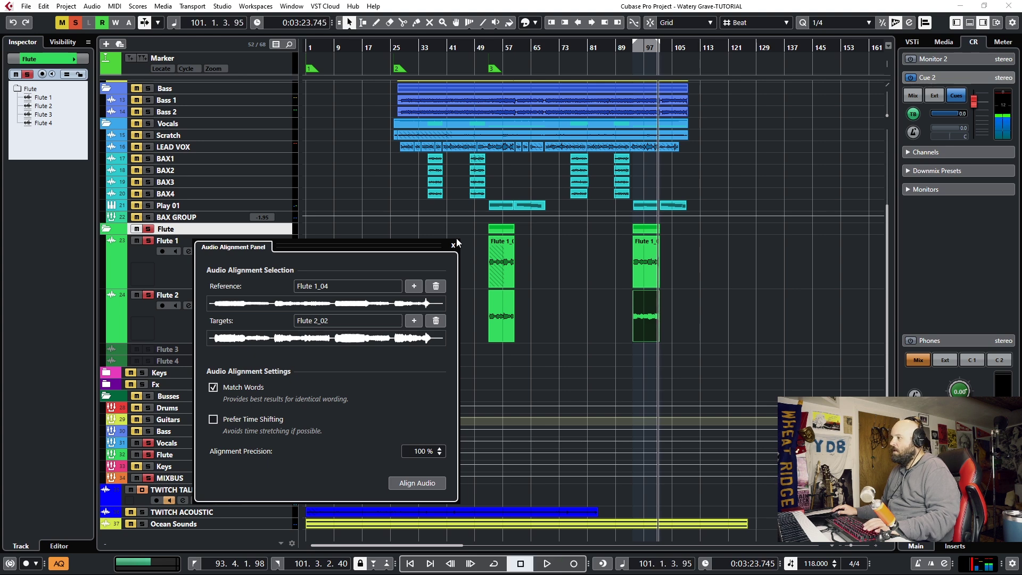
click(453, 247)
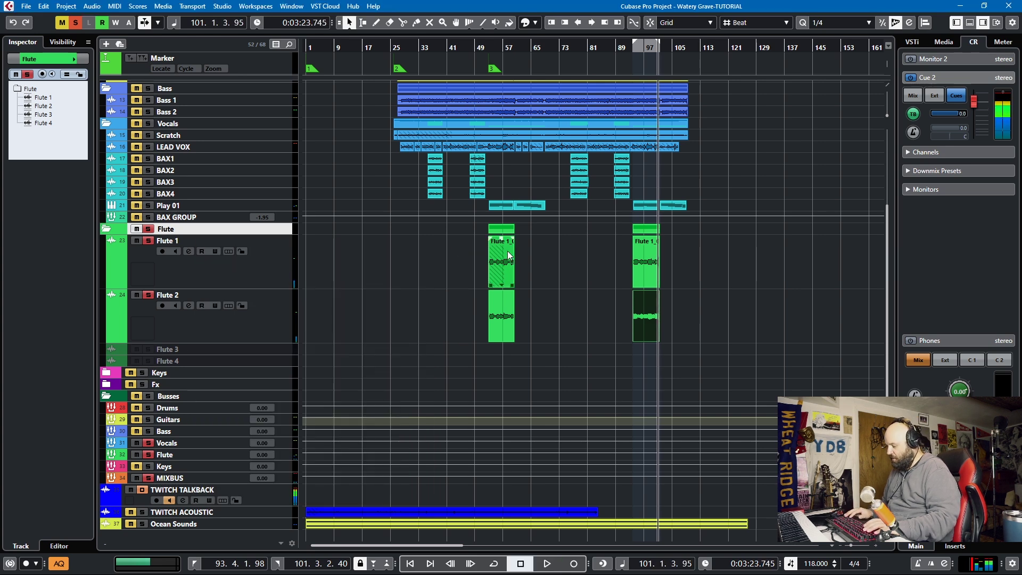
Un-solo the Flute folder and play the aligned second flutes in the full mix from bar 93.
click(151, 229)
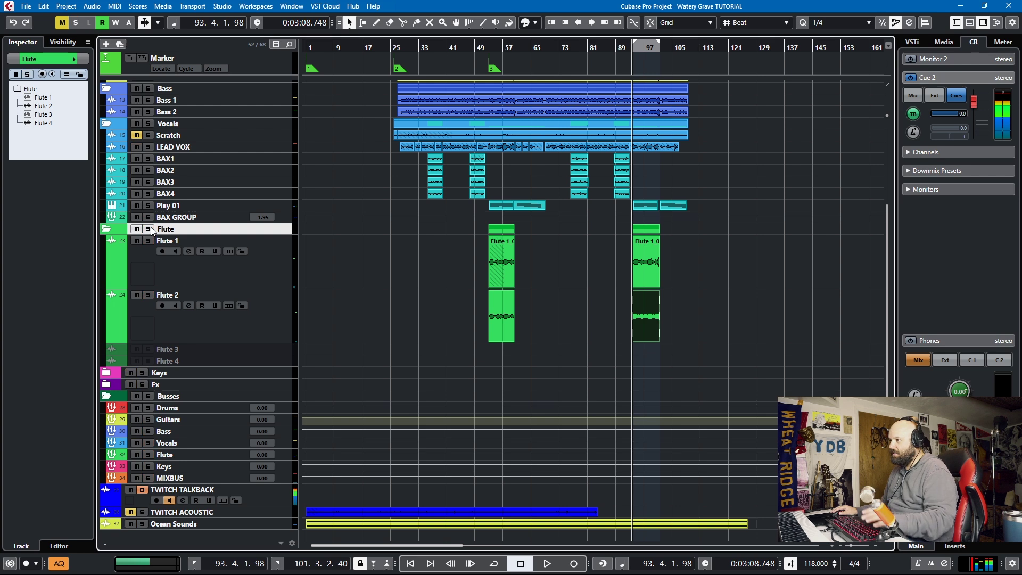
key(space)
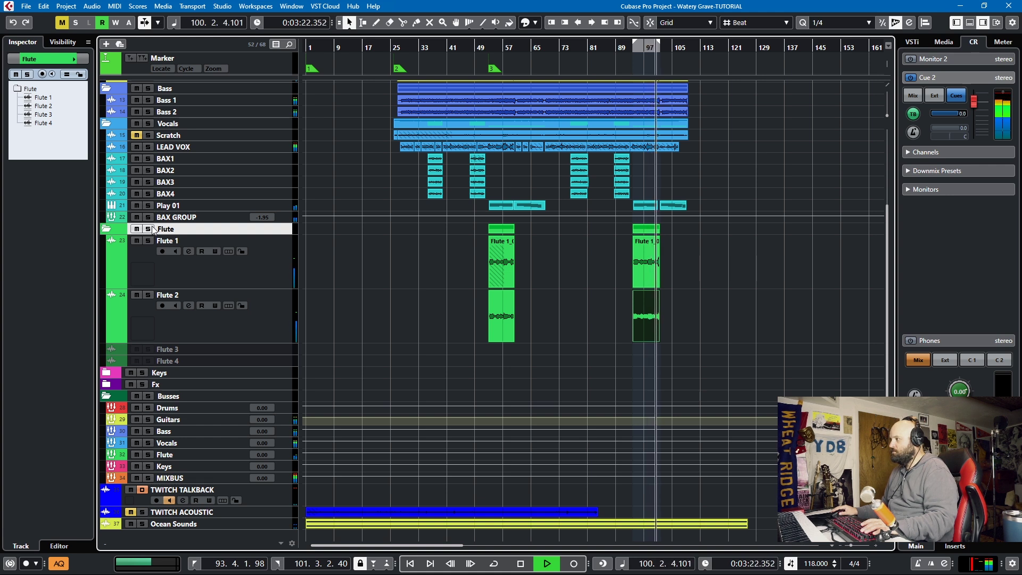
key(space)
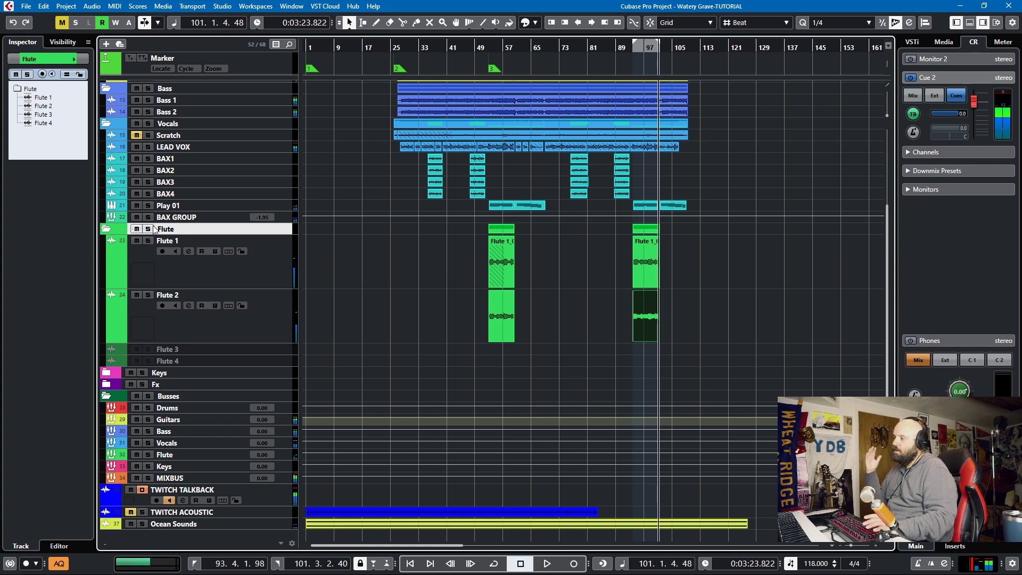
Select BAX1 through BAX4, toggle BAX1 solo on and off, and play from earlier in the song.
click(253, 159)
shift+click(258, 194)
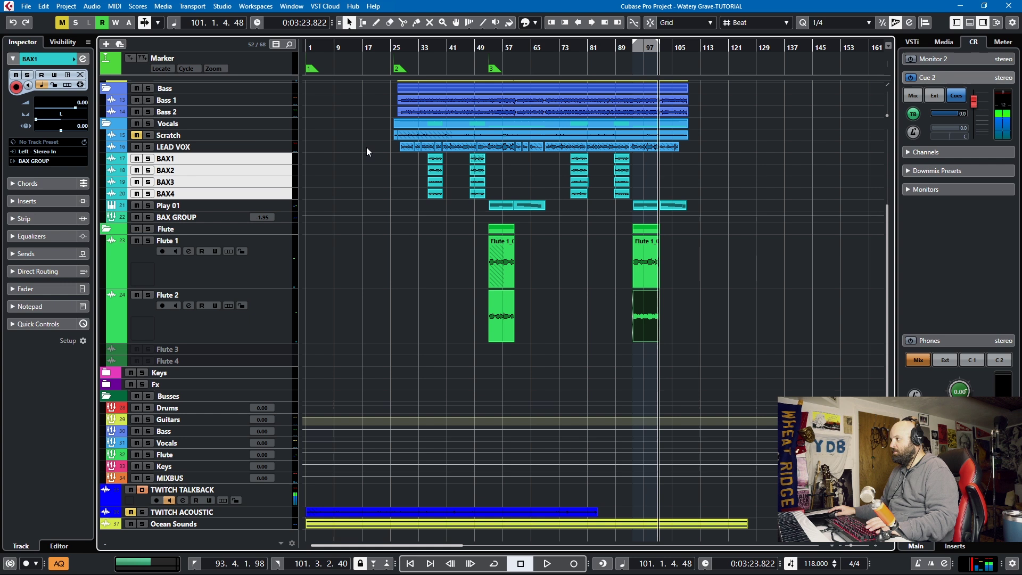
click(149, 159)
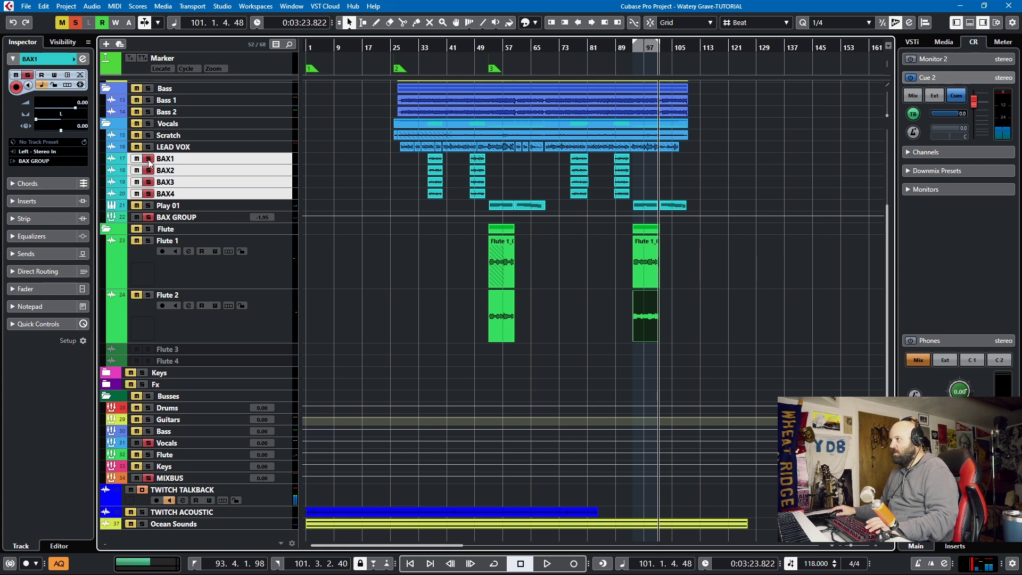
click(149, 193)
key(KP_Subtract)
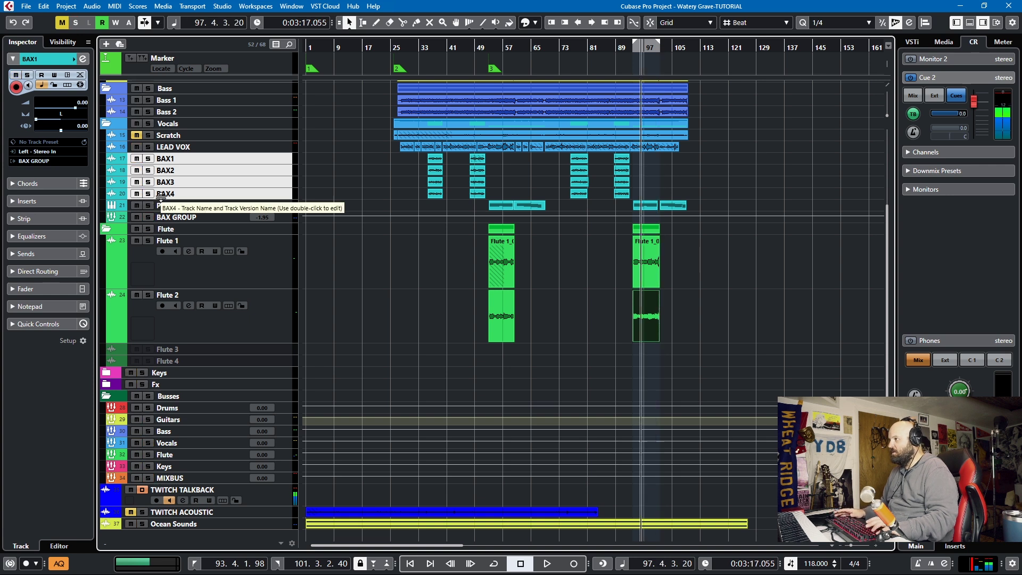
key(space)
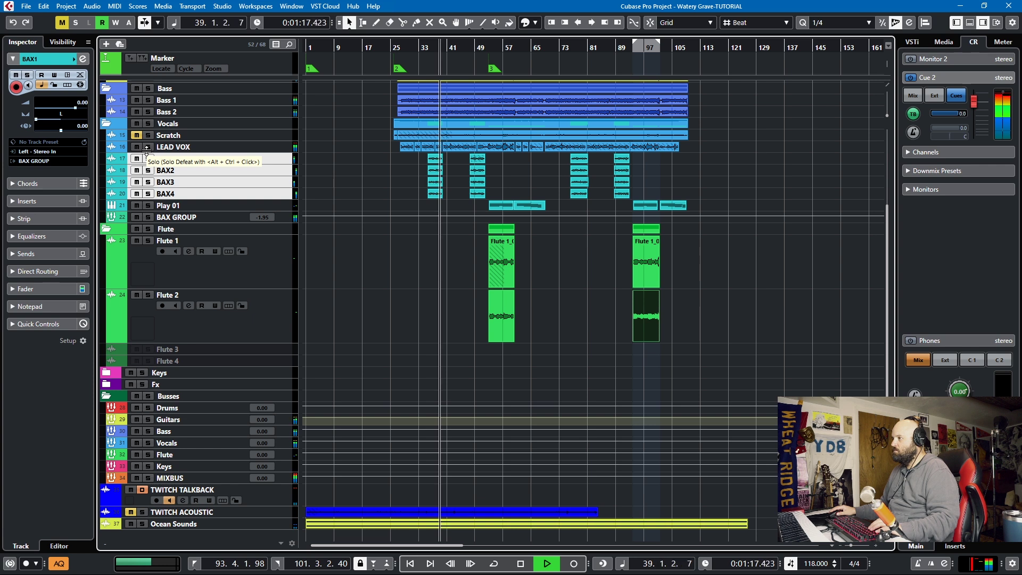
Solo BAX1–BAX4 and play the isolated backing vocals from bar 35.
key(space)
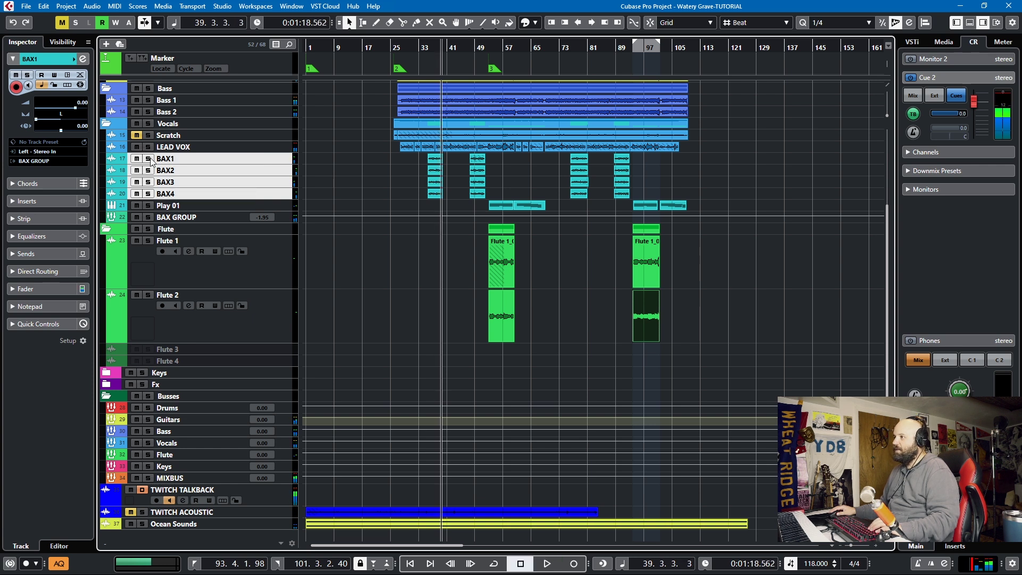
drag(151, 159, 150, 172)
click(150, 194)
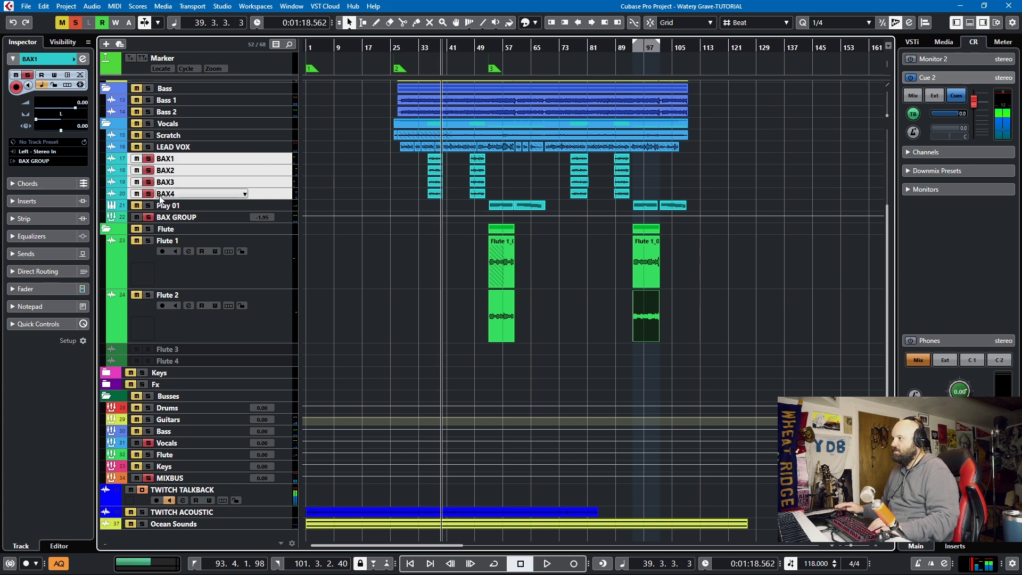
key(space)
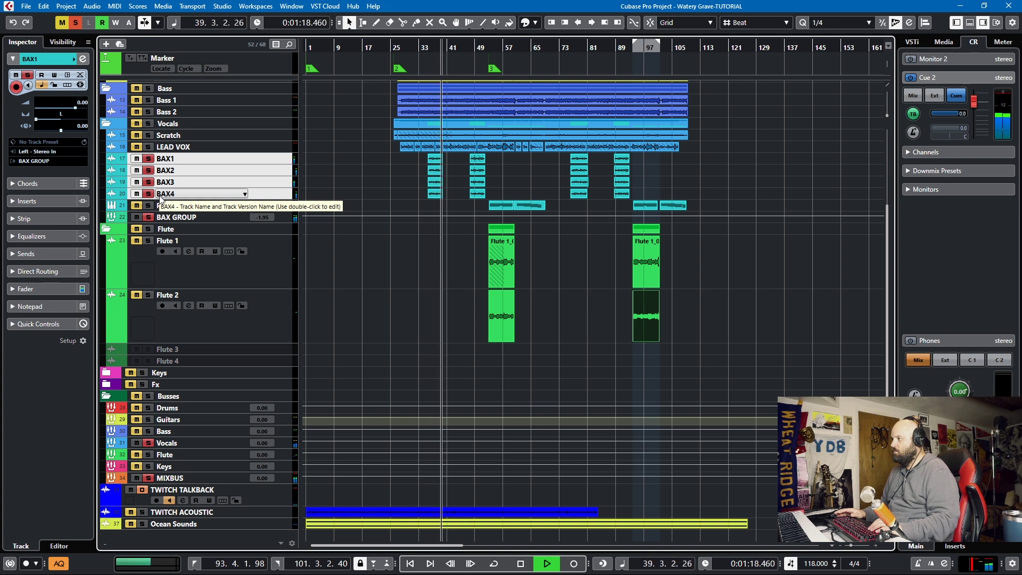
key(space)
Open the Audio Alignment Panel and set BAX1_01 as the reference.
scroll(375, 174, up, 5)
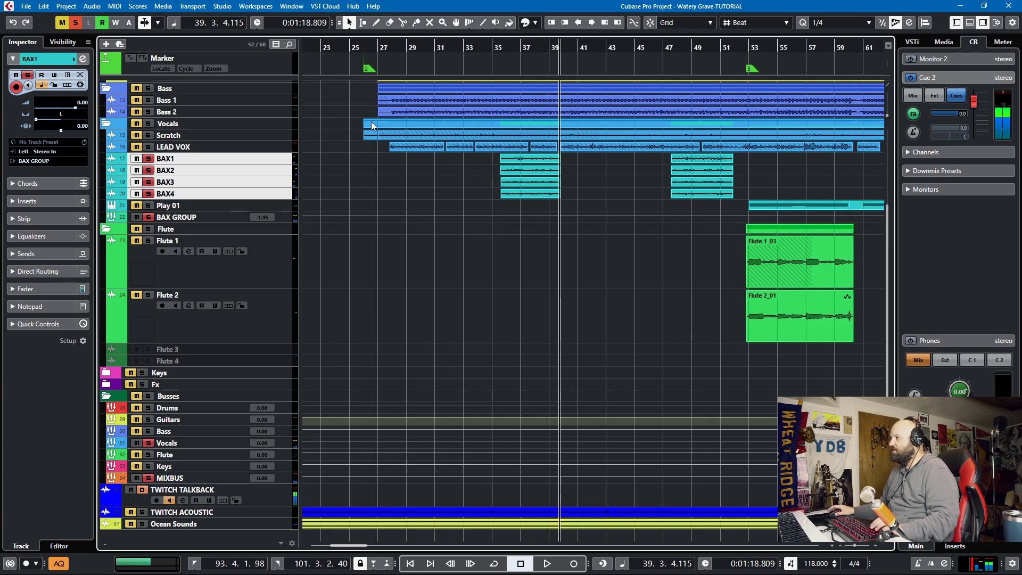
click(73, 11)
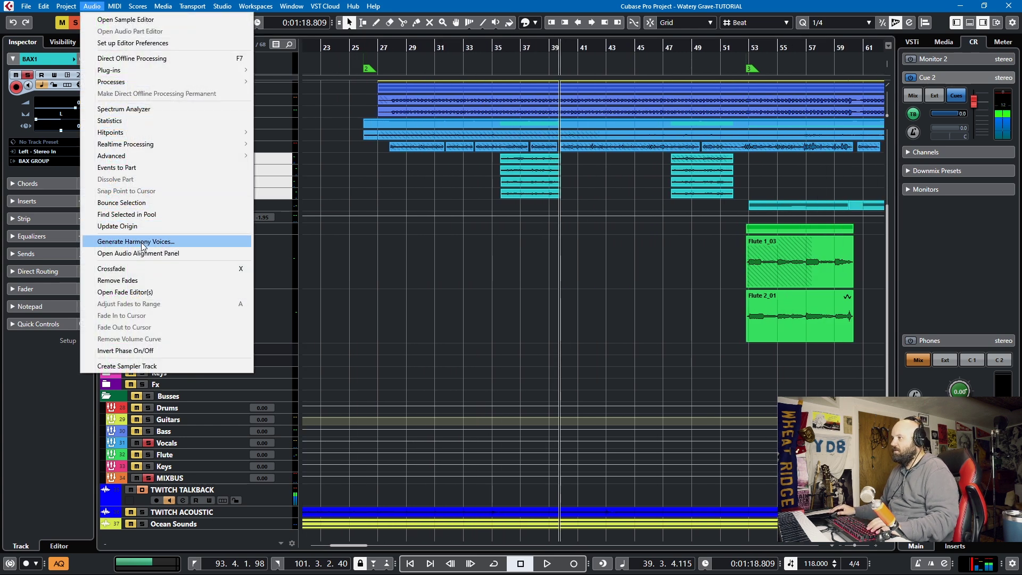
click(143, 252)
click(529, 161)
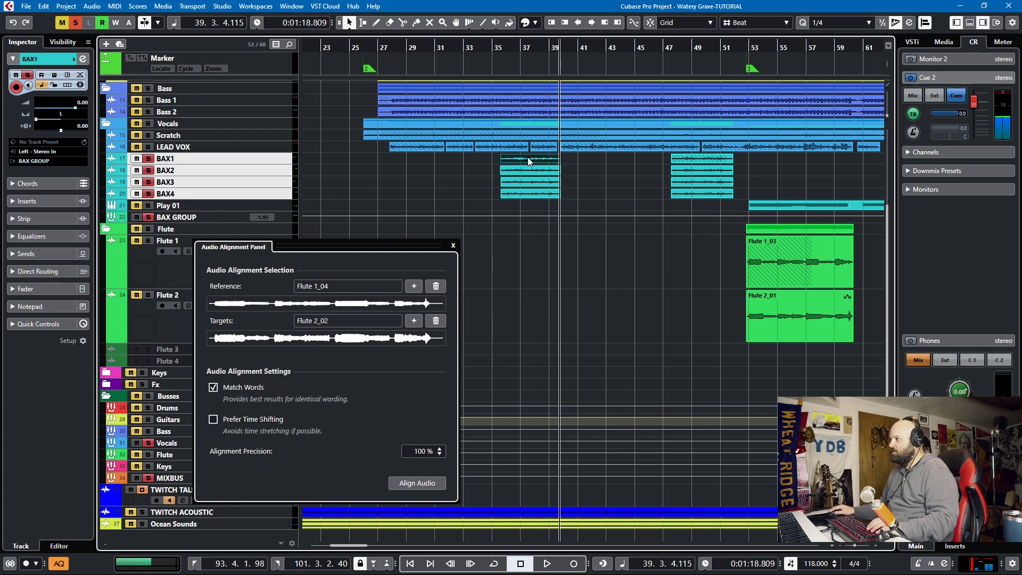
click(413, 287)
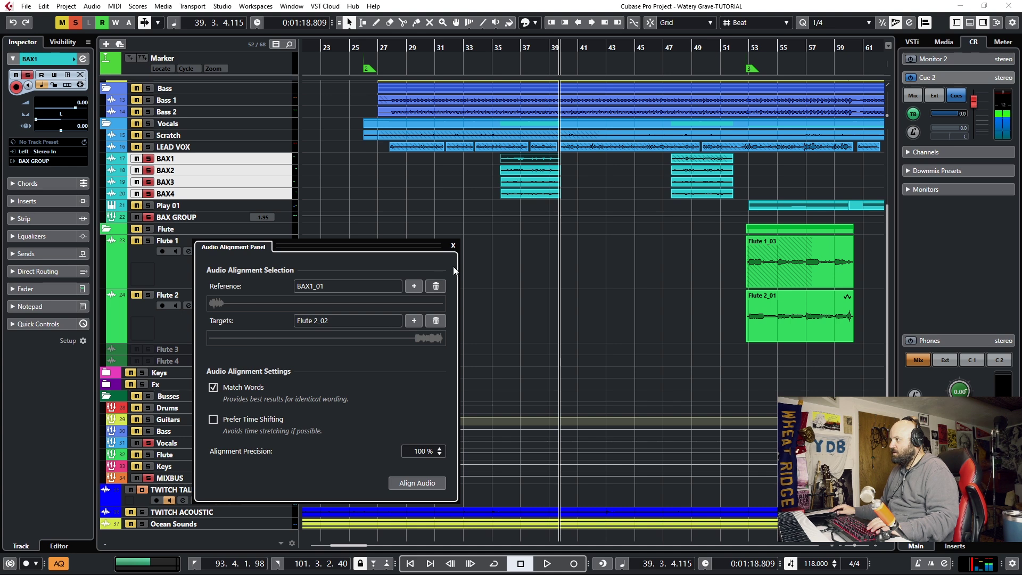
Add the BAX2–BAX4 events, including BAX2_01, as targets, align them, and play them back.
click(510, 173)
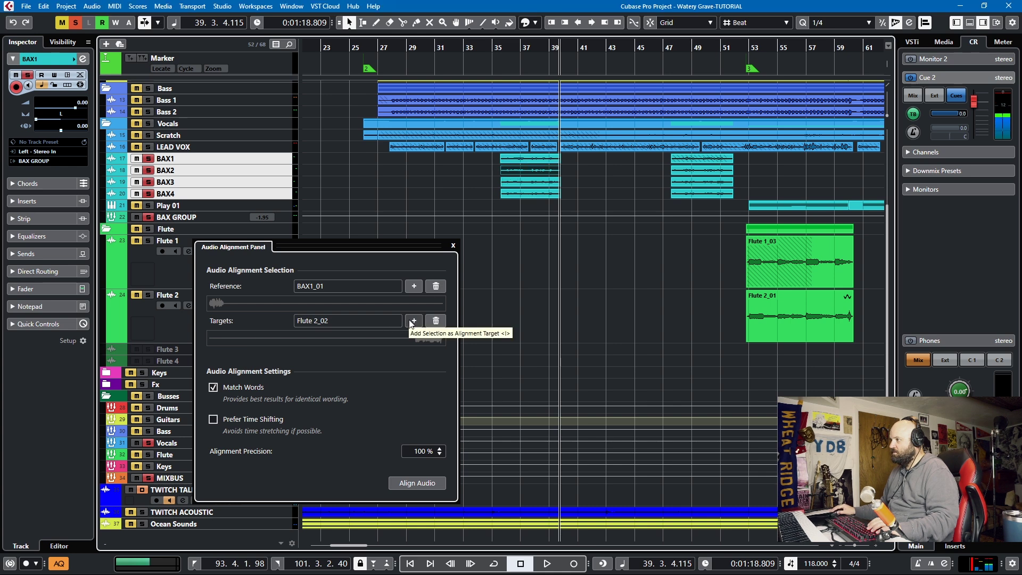
shift+click(518, 181)
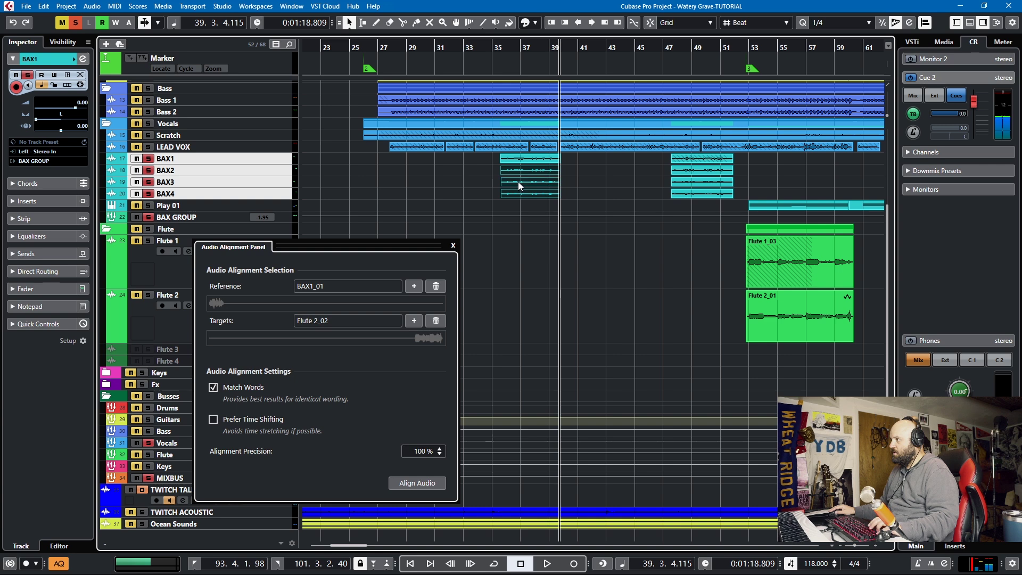
click(414, 321)
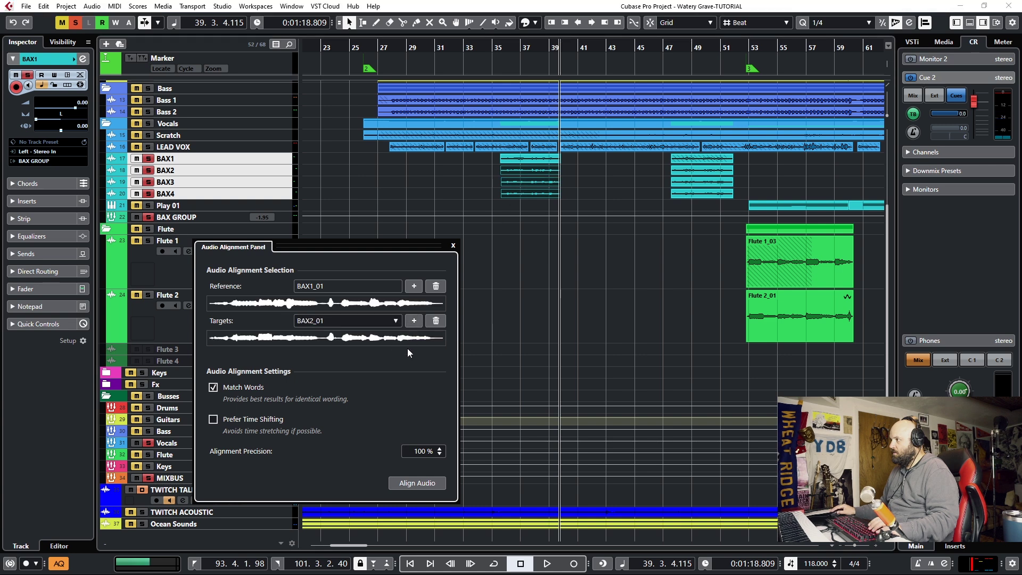
click(415, 487)
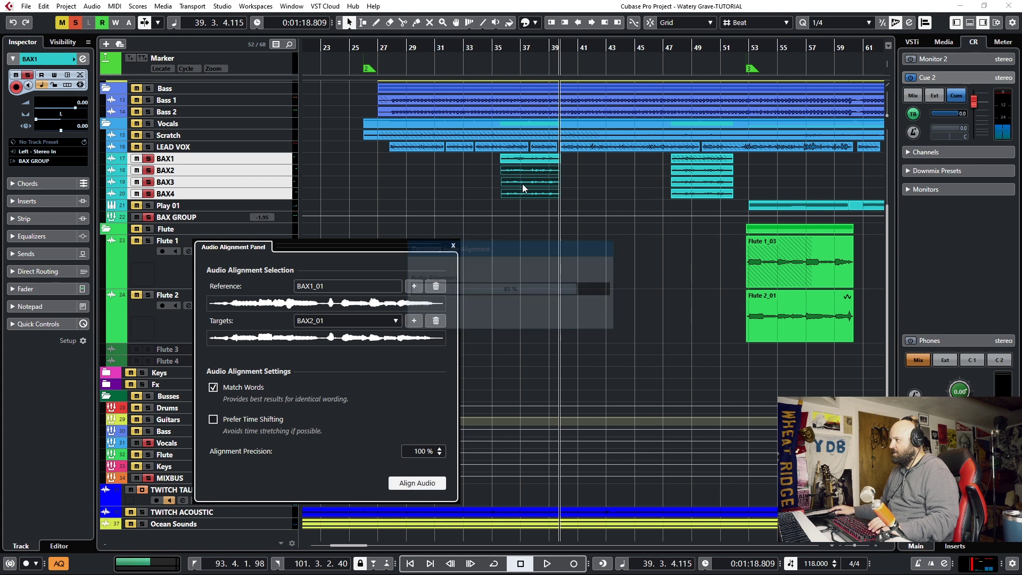
key(KP_Subtract)
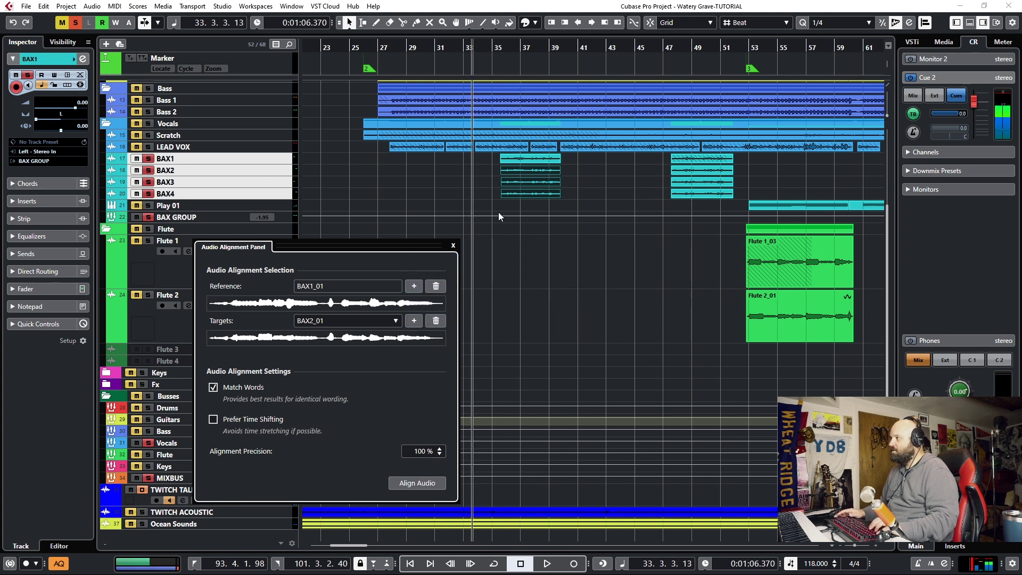
key(space)
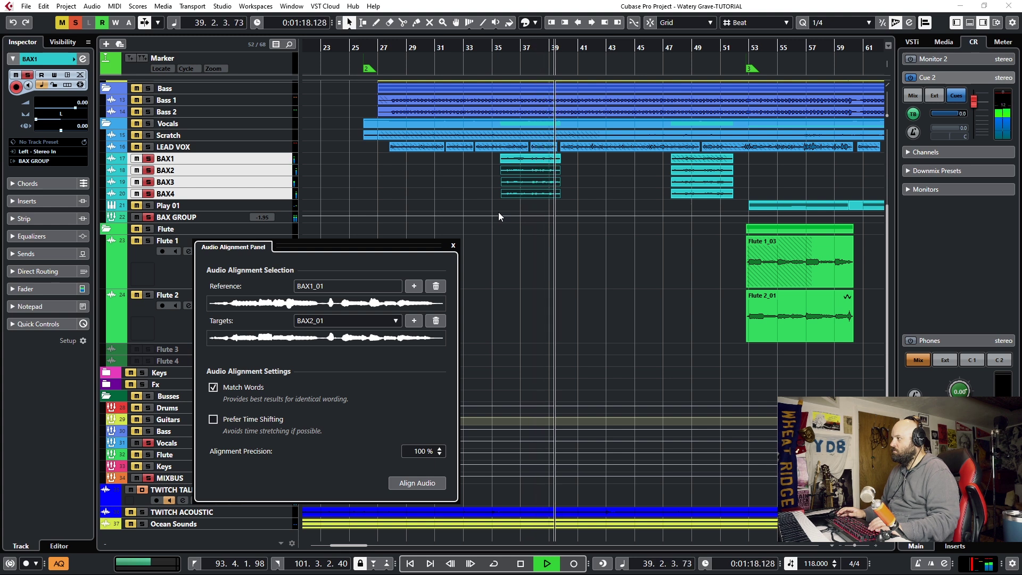
key(space)
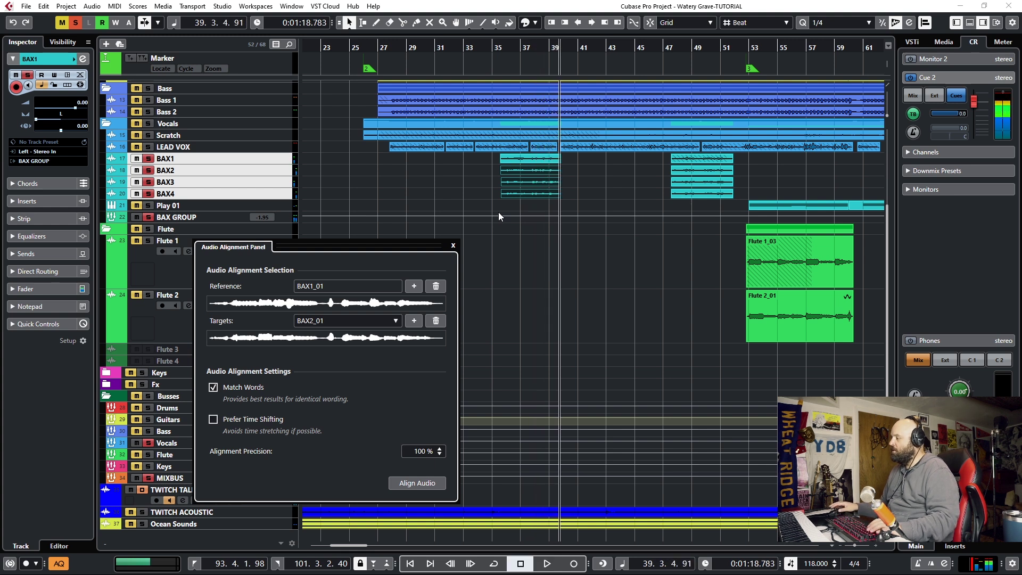
Align BAX2_02 to the BAX1_03 reference, then loop and play that section.
click(698, 155)
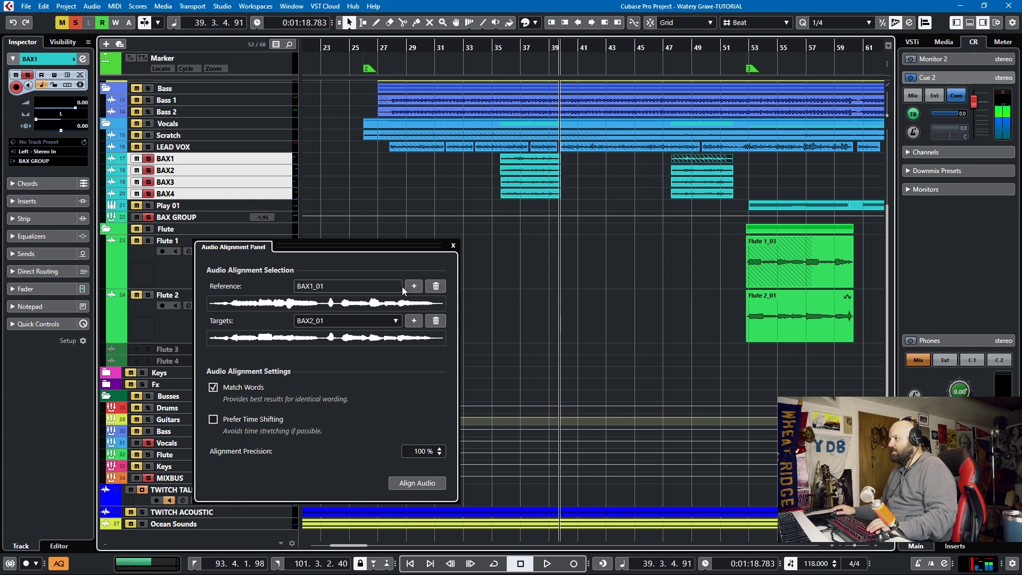
click(414, 287)
click(706, 171)
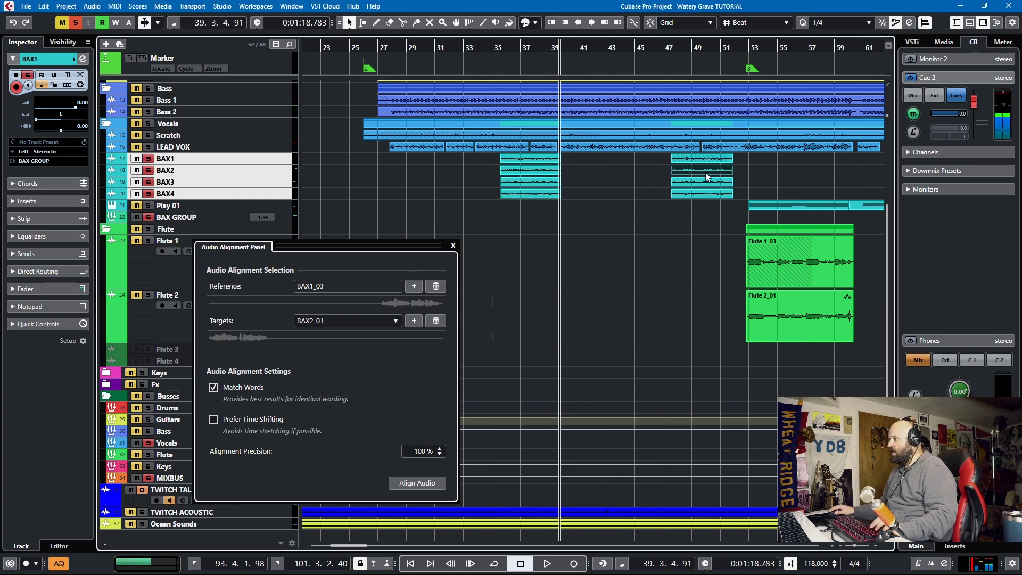
click(707, 195)
click(411, 321)
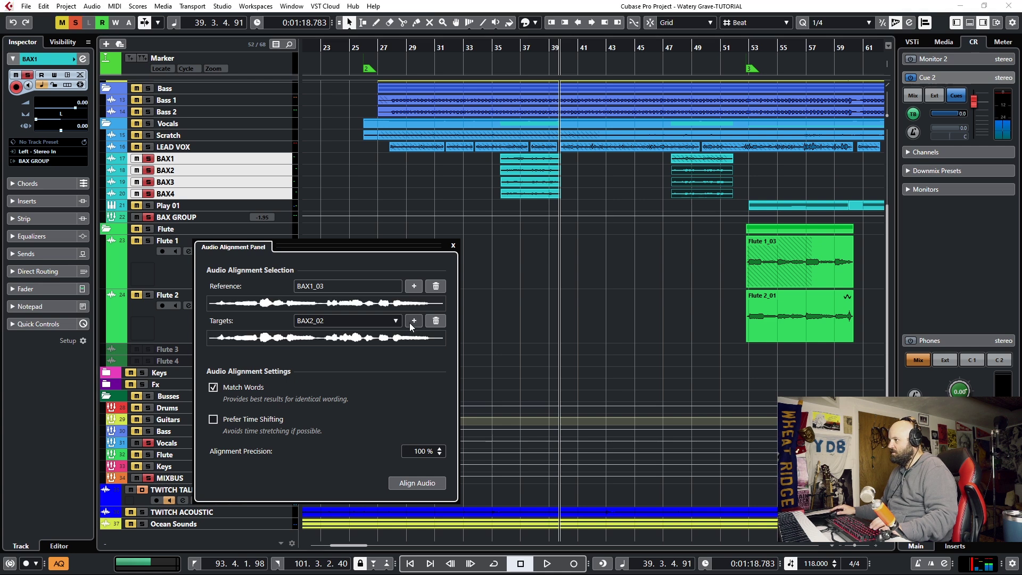
click(407, 483)
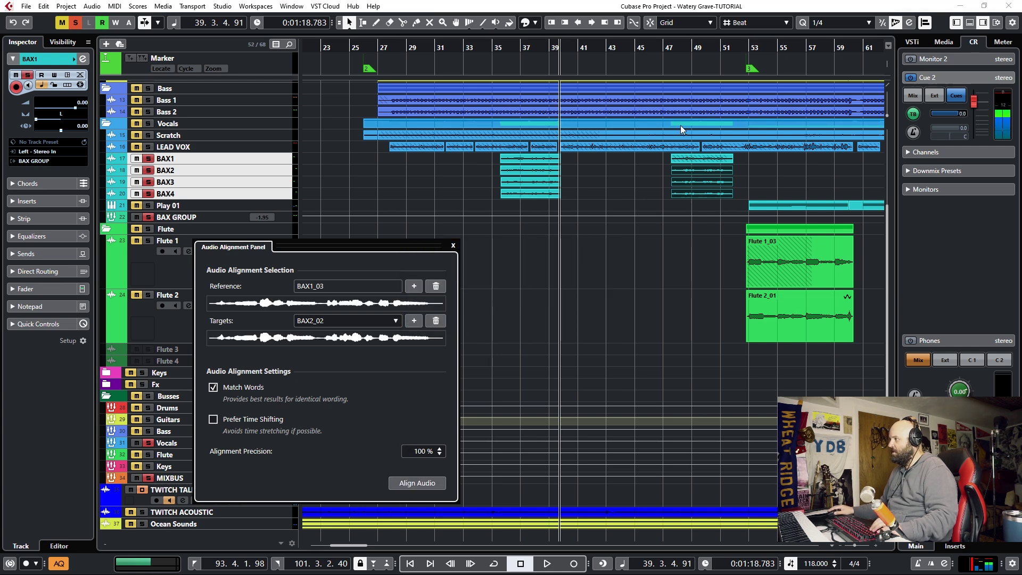
key(p)
key(space)
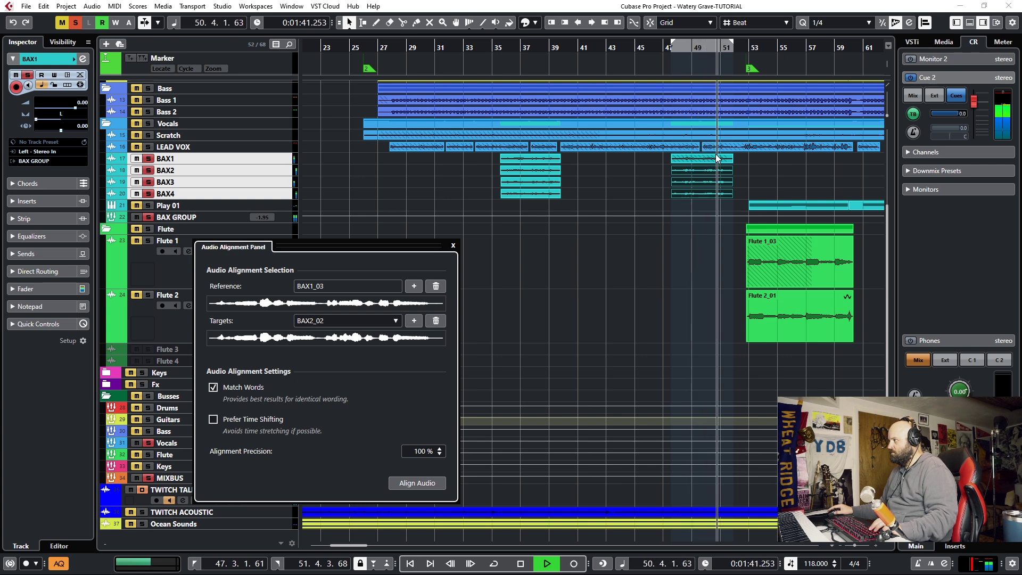
key(space)
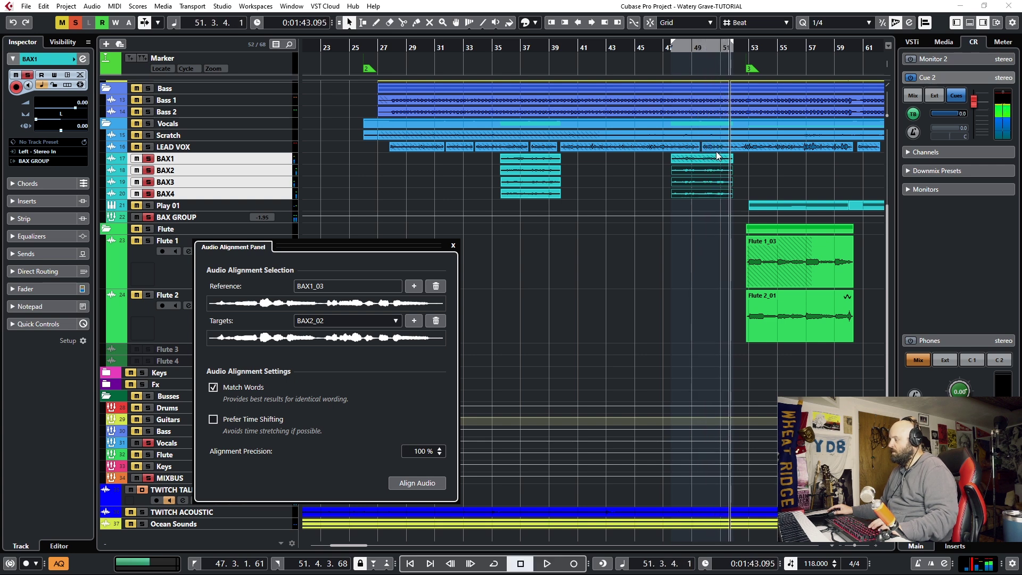
Zoom out and loop-play the backing-vocal phrase at bars 76–81.
key(g)
key(g)
scroll(546, 160, up, 5)
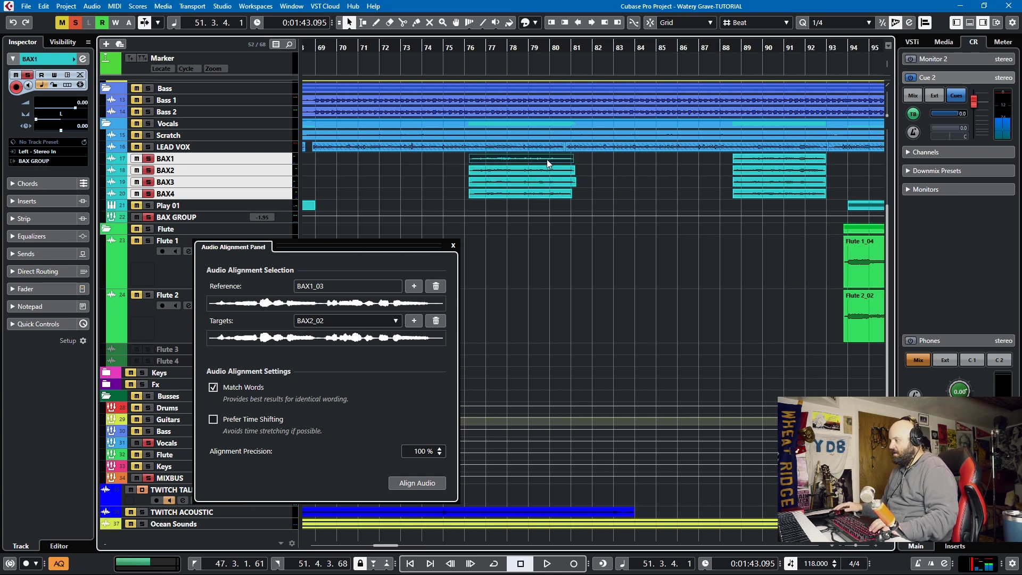
key(p)
key(l)
key(space)
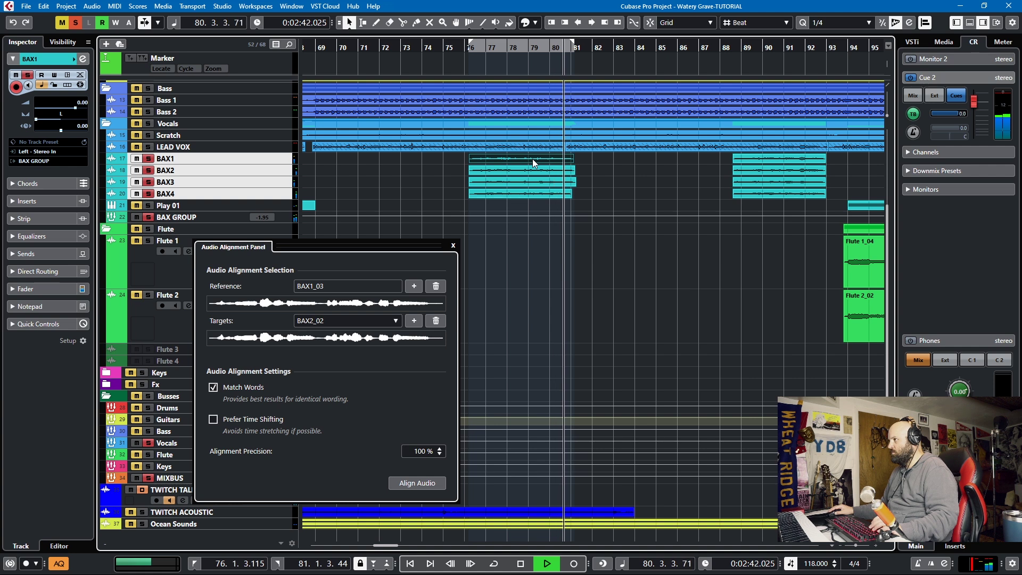
Align BAX4_04 to the BAX1_04 reference at bars 76–81 and play back the result.
key(space)
click(413, 286)
click(478, 194)
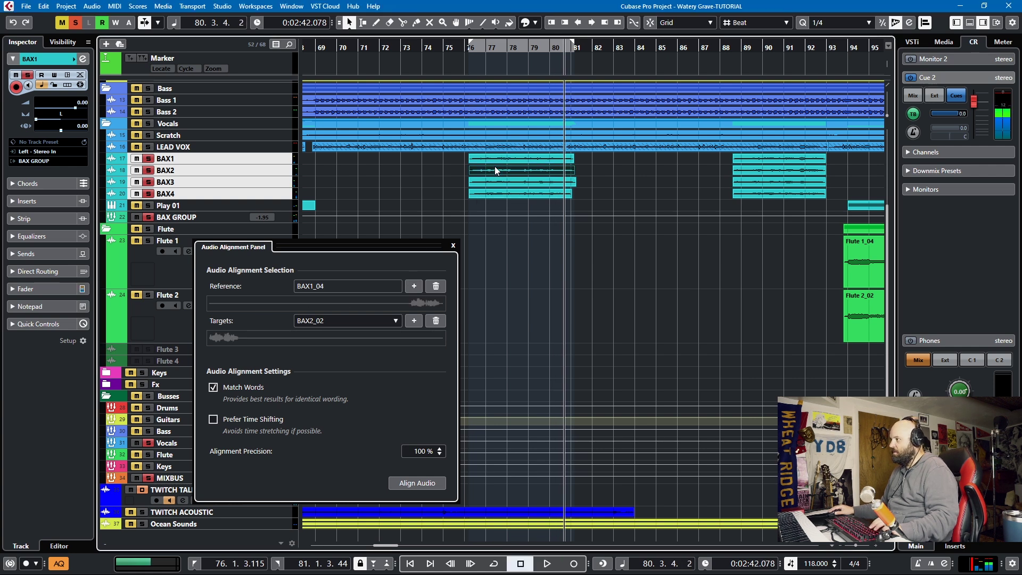
click(413, 321)
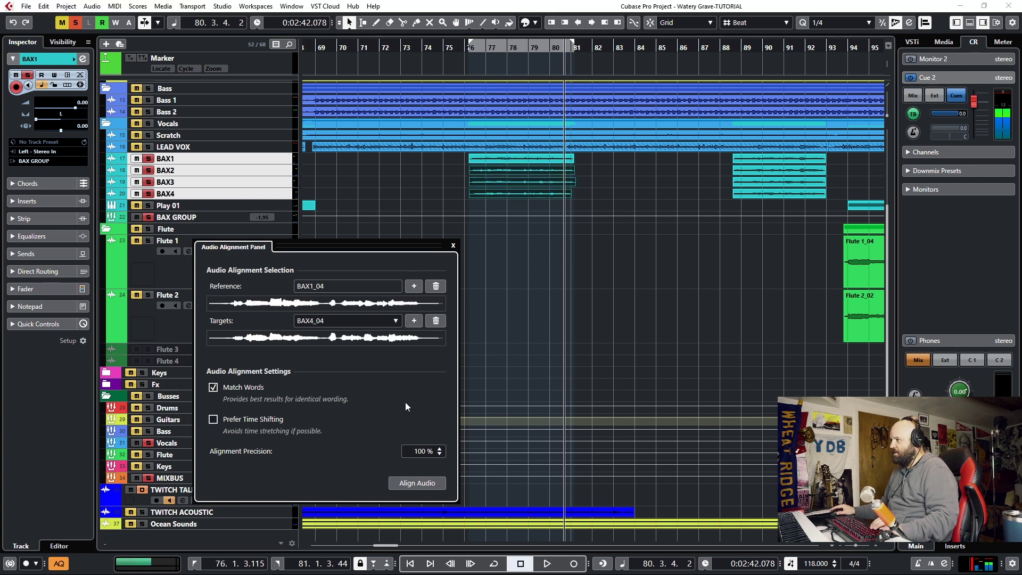
click(411, 482)
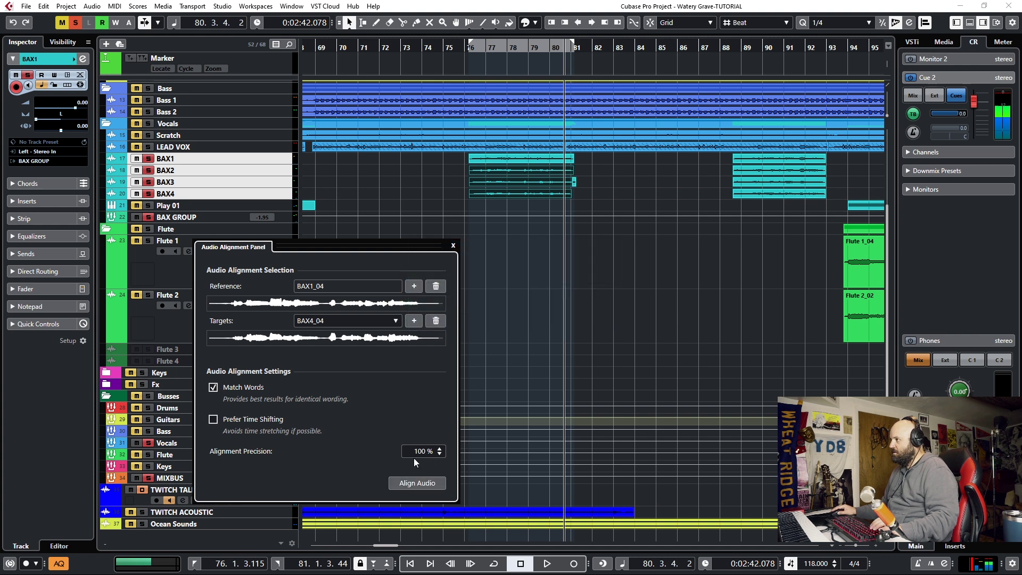
key(KP_Subtract)
key(space)
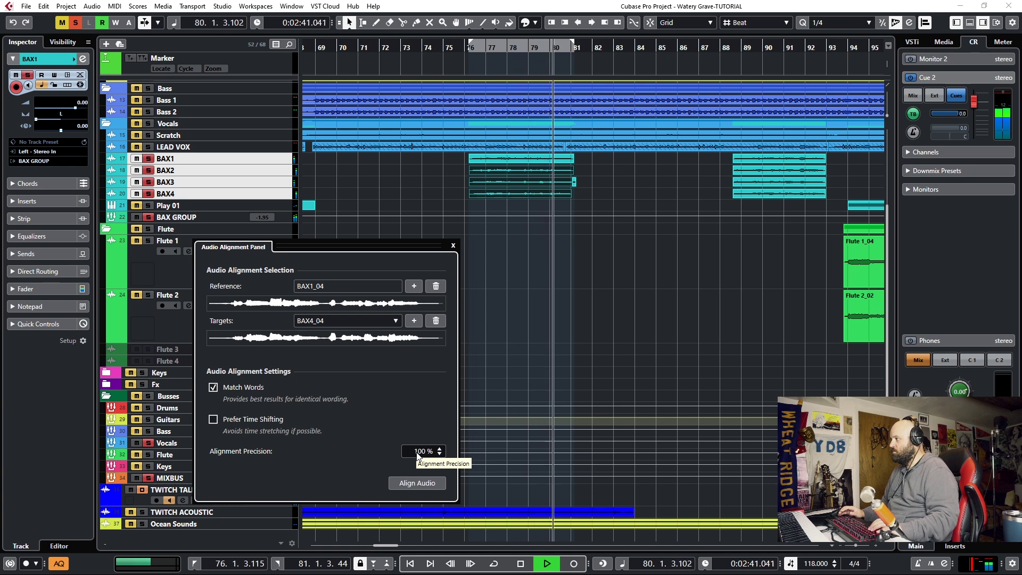
Align the BAX2, BAX3 and BAX4 events at bar 88 to the BAX1_05 reference.
key(space)
click(769, 156)
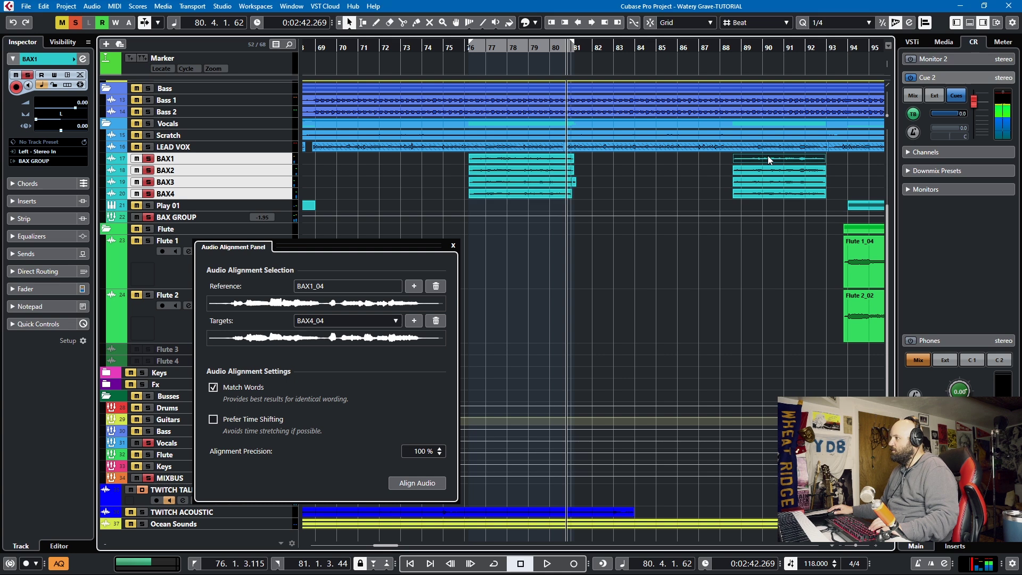
click(410, 285)
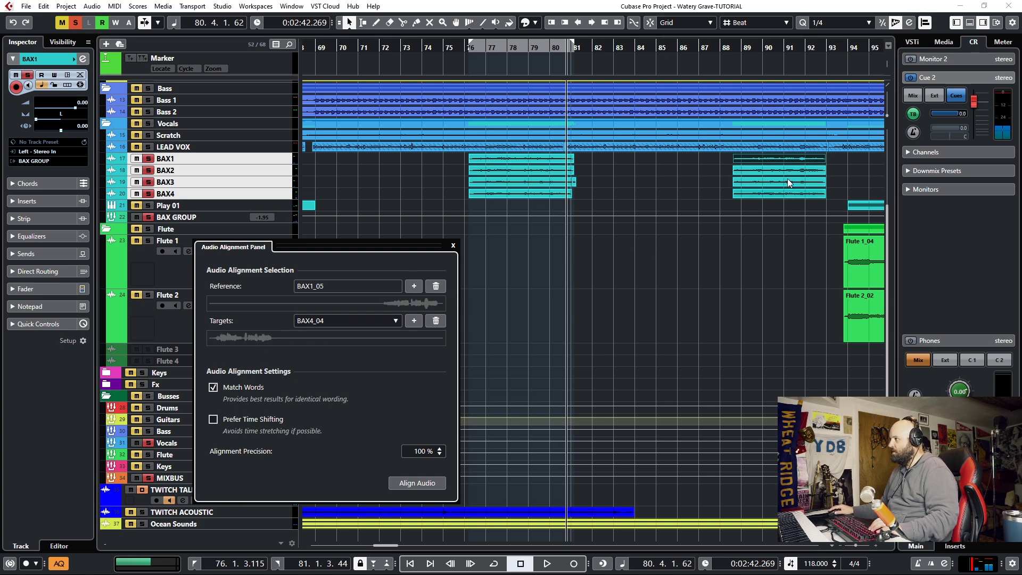
click(787, 169)
shift+click(781, 182)
shift+click(781, 193)
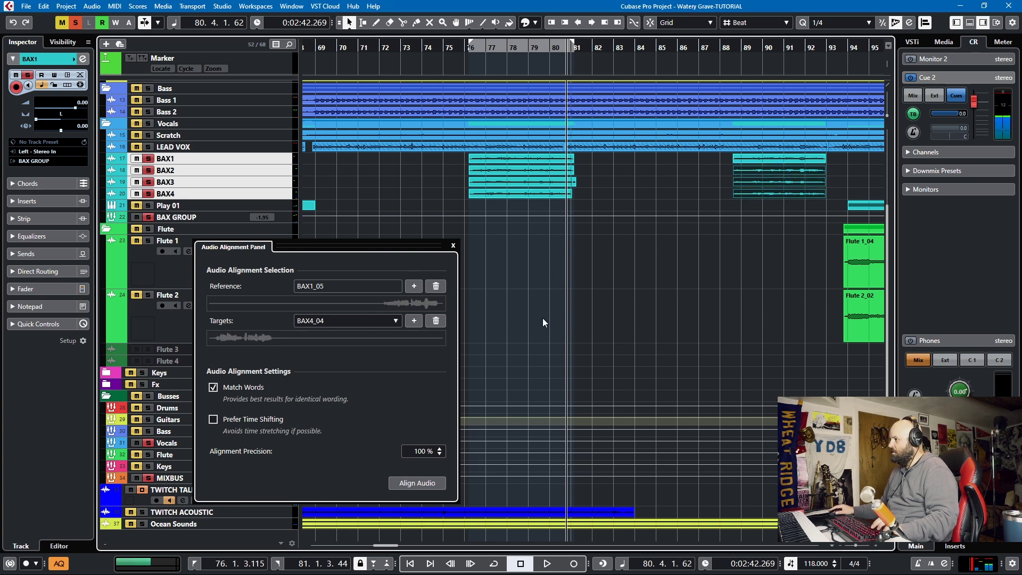
click(414, 321)
click(407, 488)
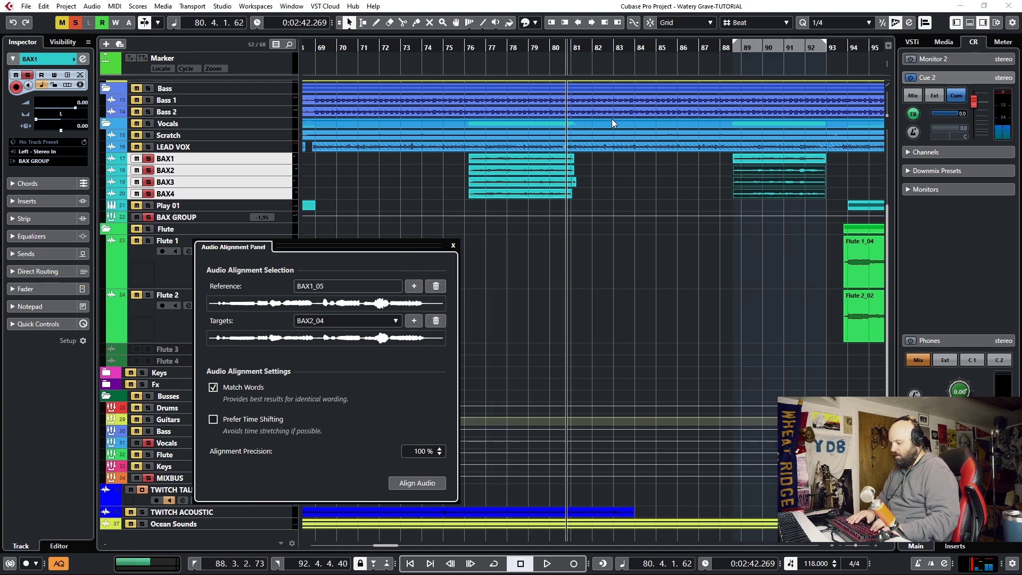
Loop bars 88–93 and play back the aligned backing vocals.
key(p)
key(space)
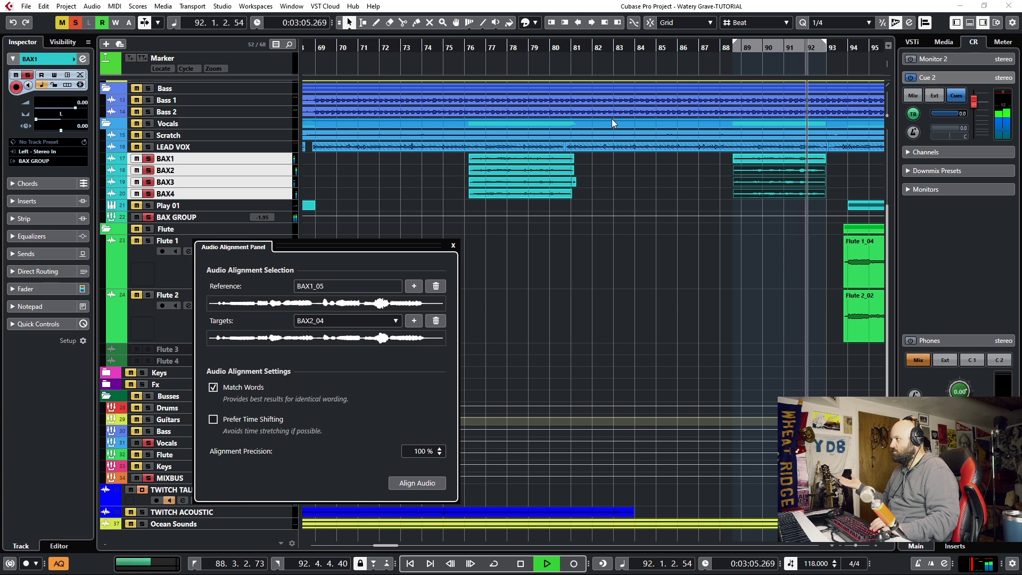
key(space)
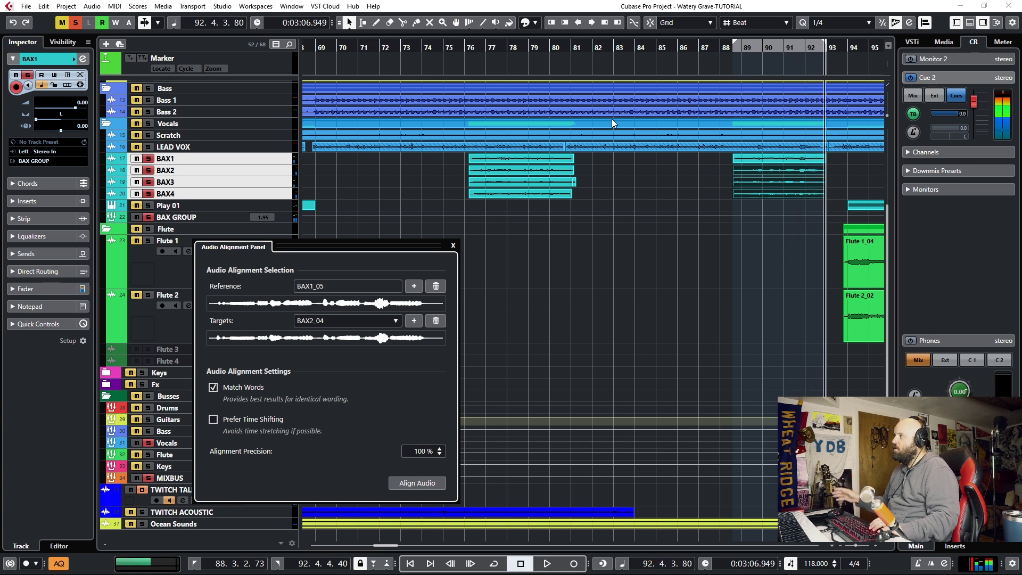
Unsolo BAX1 and BAX4, play back with all tracks audible, then close the alignment panel.
scroll(623, 200, down, 3)
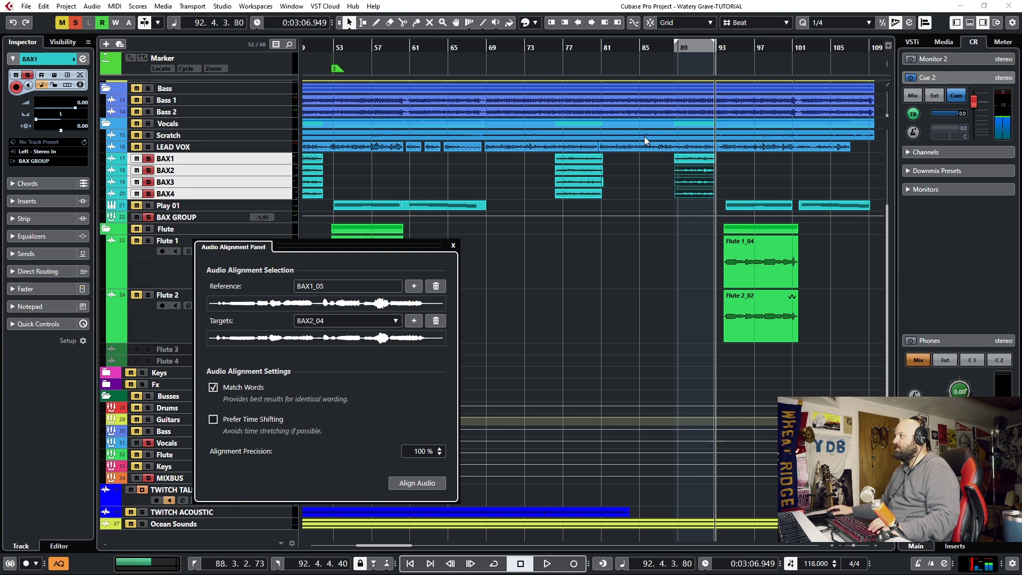
click(148, 159)
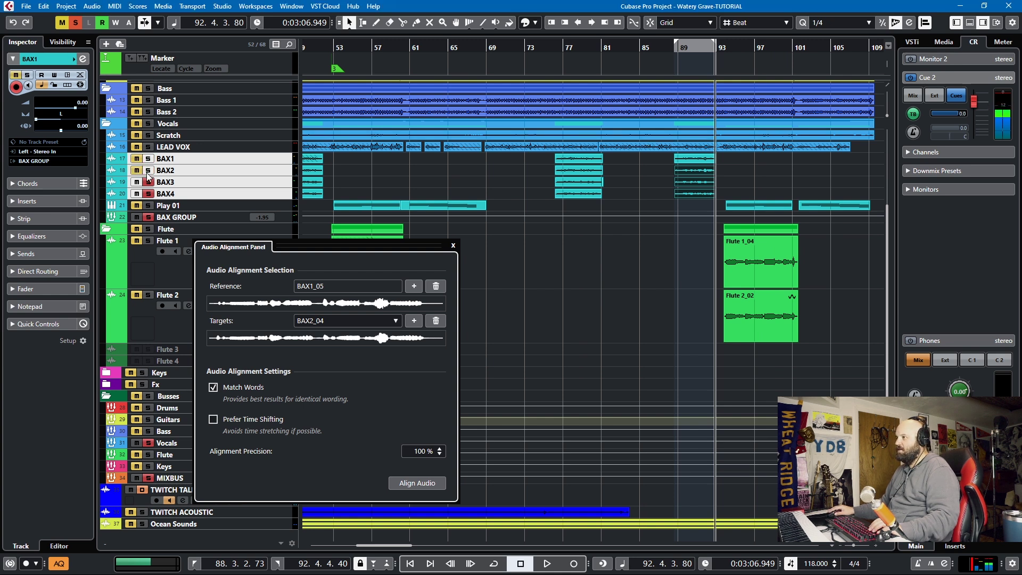
click(149, 193)
key(KP_Subtract)
key(space)
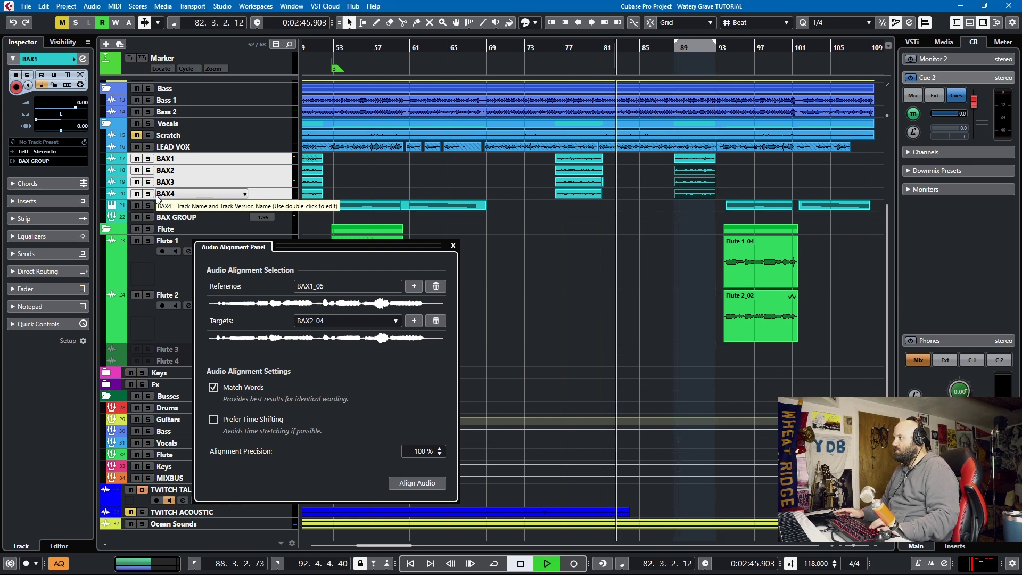
key(KP_Subtract)
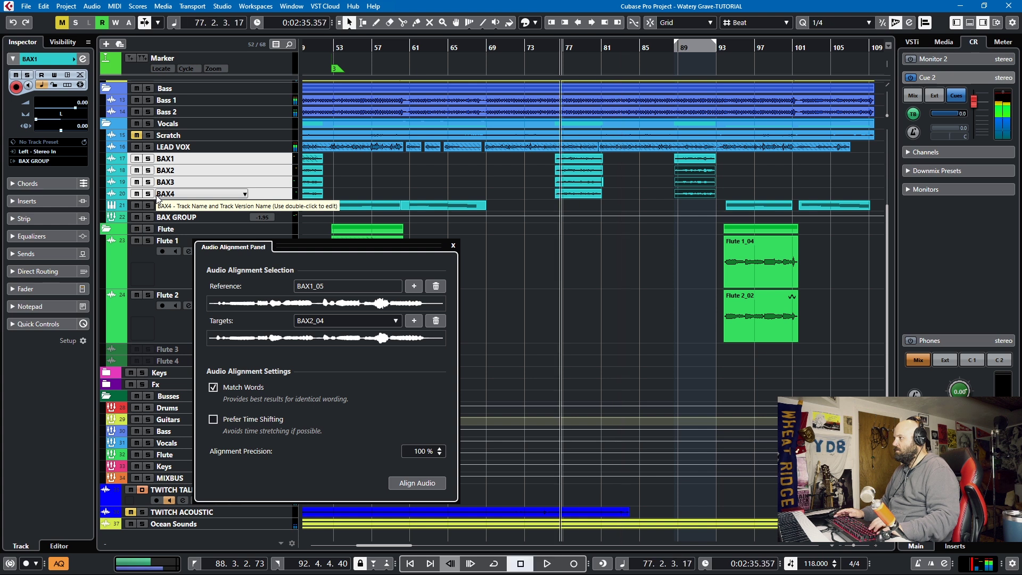
key(KP_Subtract)
key(KP_Add)
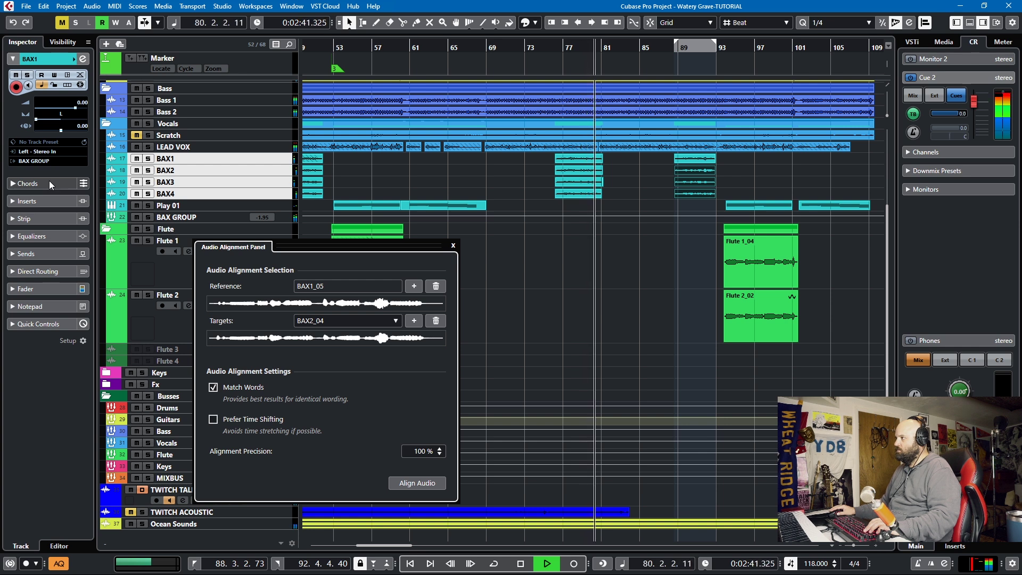
key(space)
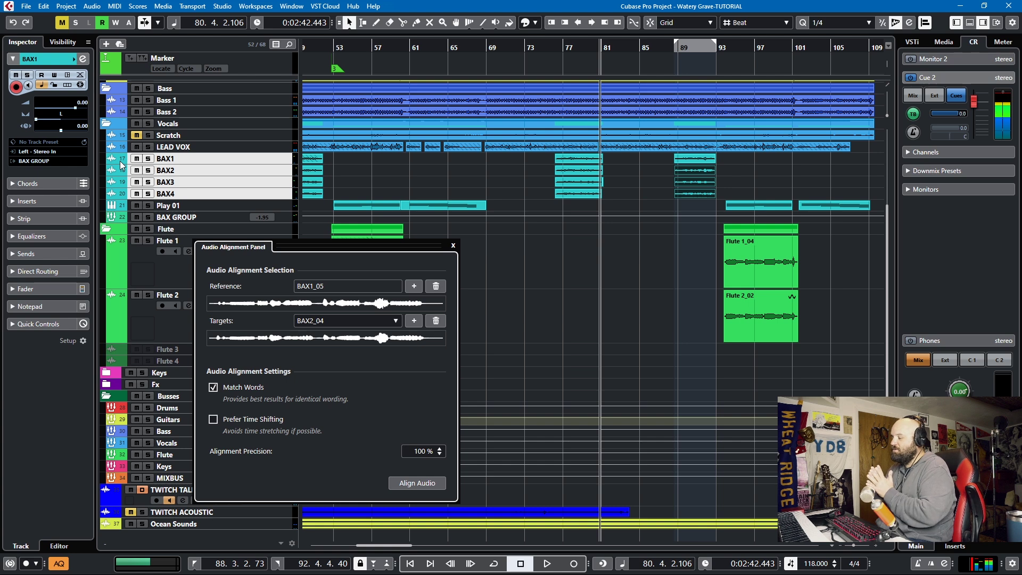
key(shift+f)
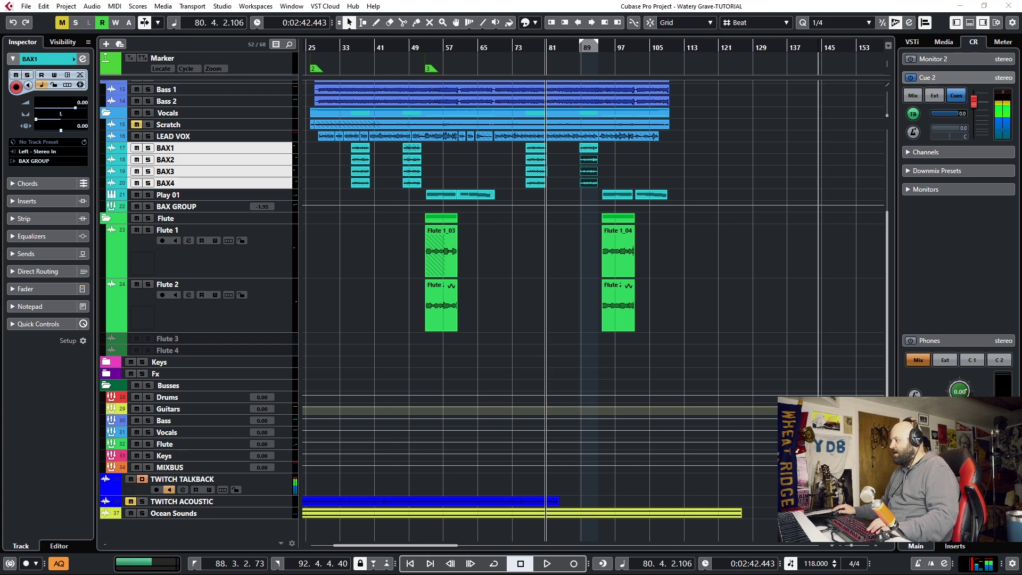
Bring the spoken clips into view and drag Clip 3 (2) to Clip 2's start.
key(shift+f)
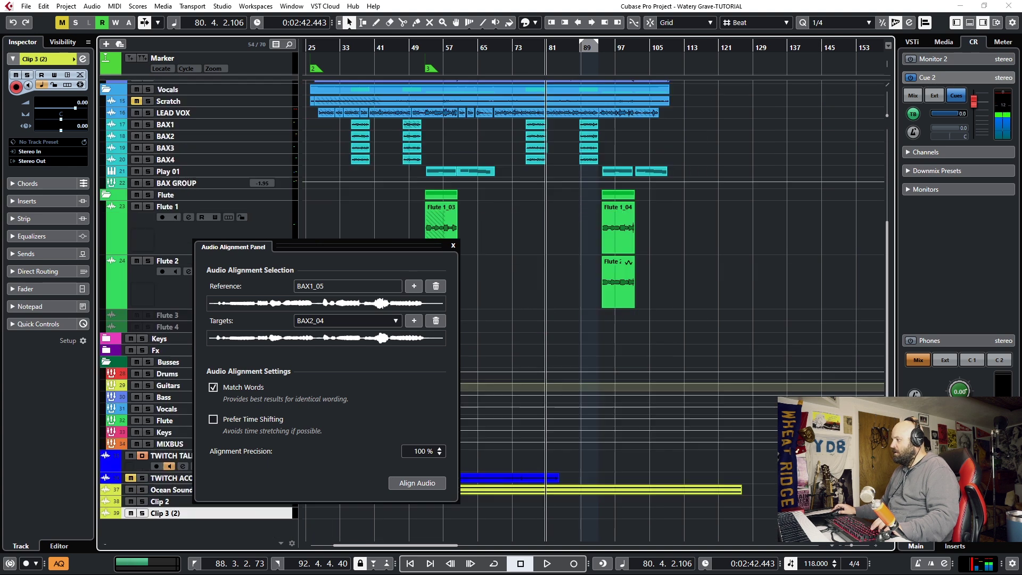
click(453, 246)
key(alt+s)
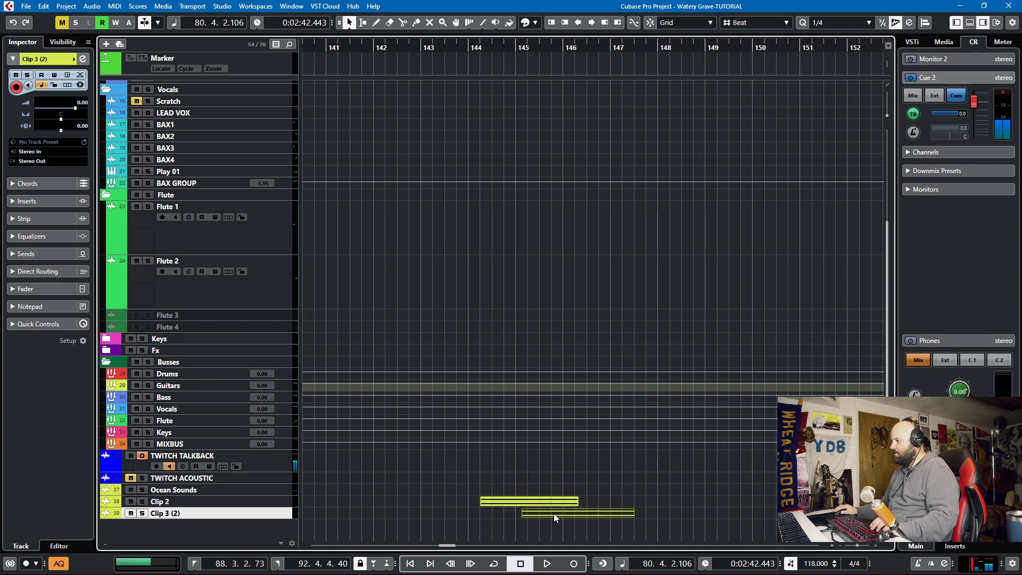
drag(554, 518, 520, 511)
Shrink the Ocean Sounds track and enlarge the Clip 2 and Clip 3 (2) tracks to fill the window.
scroll(491, 507, up, 3)
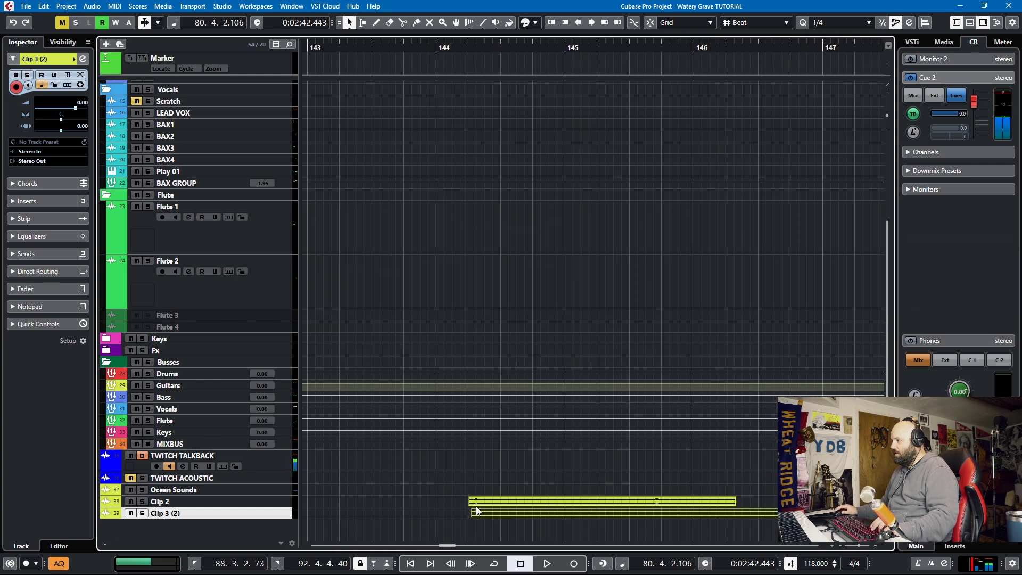
click(262, 499)
click(266, 493)
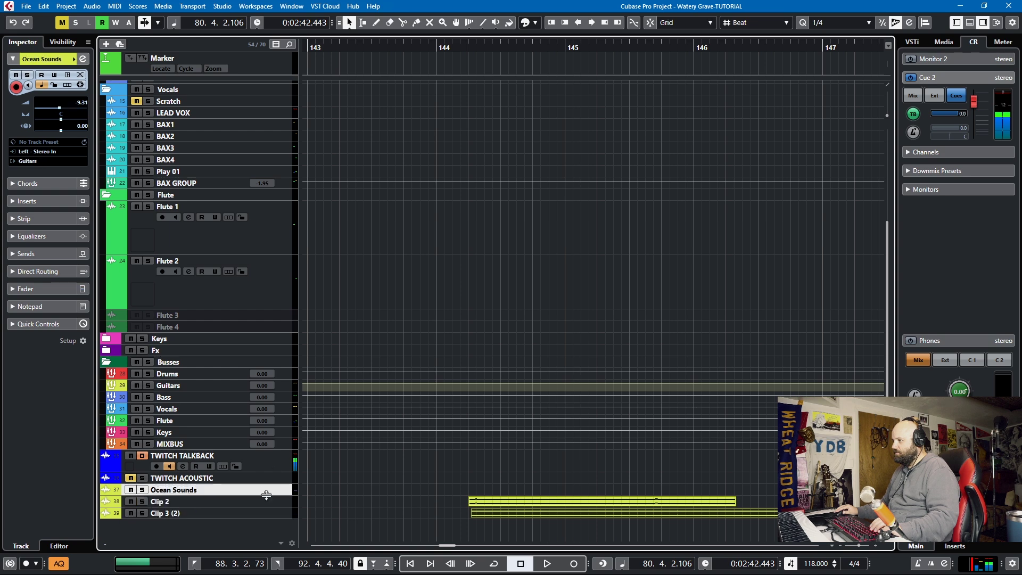
drag(266, 497, 266, 446)
click(244, 503)
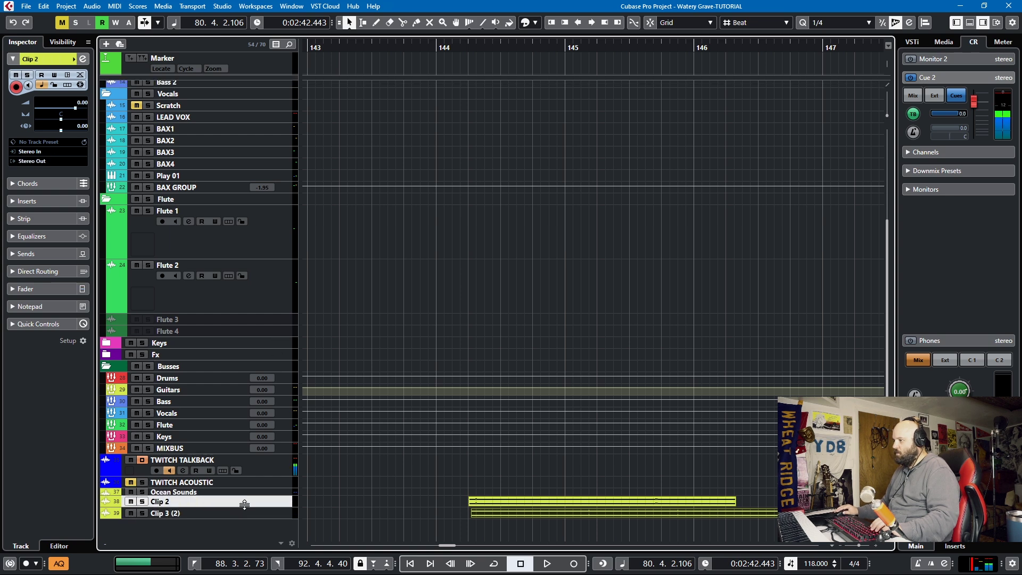
shift+click(248, 515)
key(ctrl+Down)
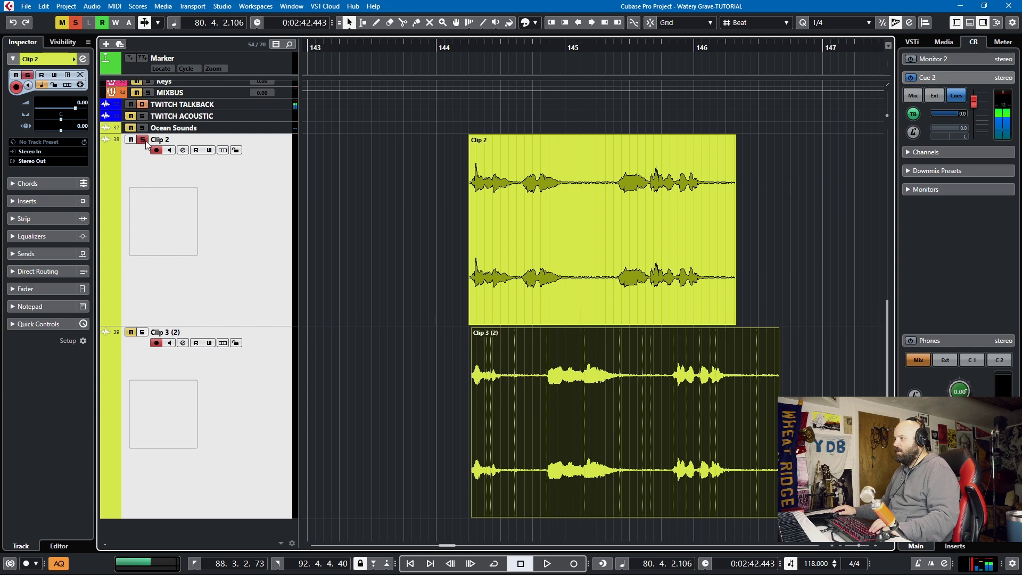
Set the locators to the Clip 2 event and play it twice.
click(665, 229)
key(p)
key(space)
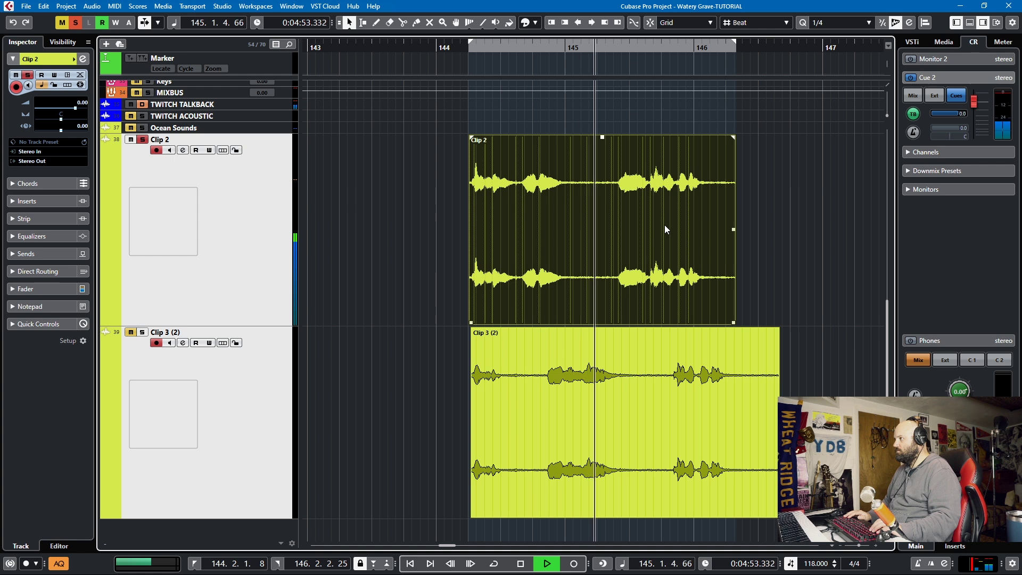
key(space)
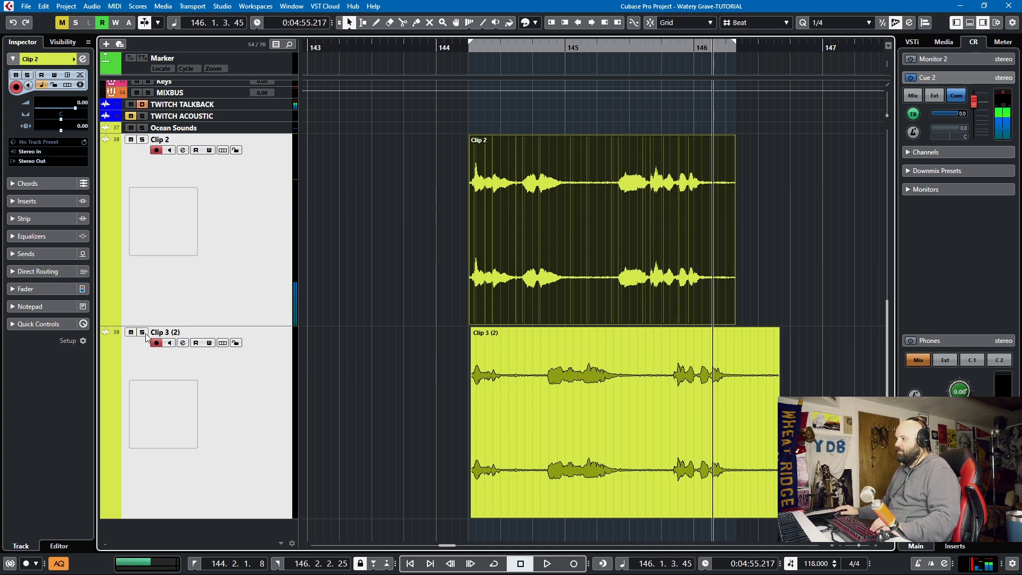
key(space)
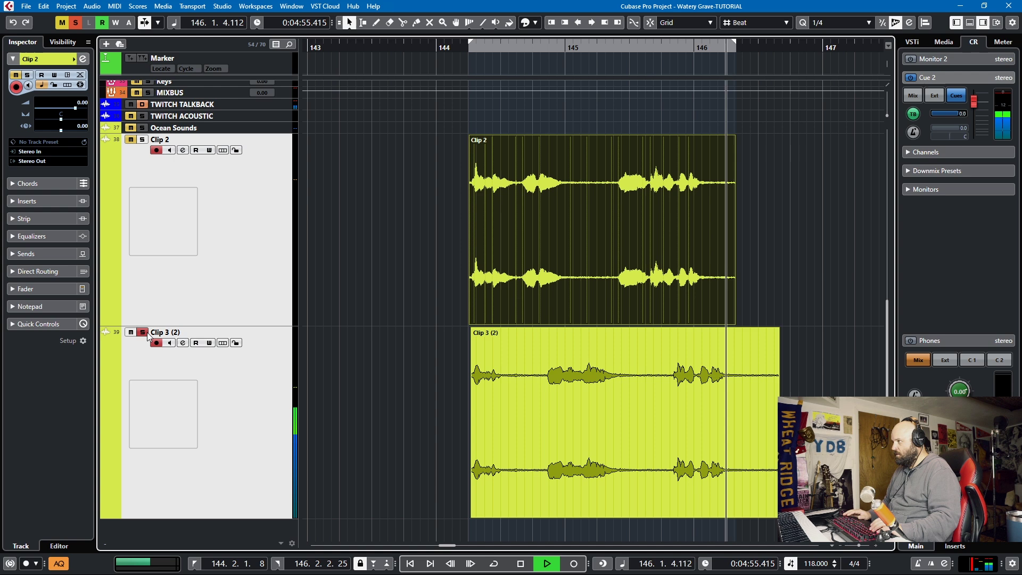
key(space)
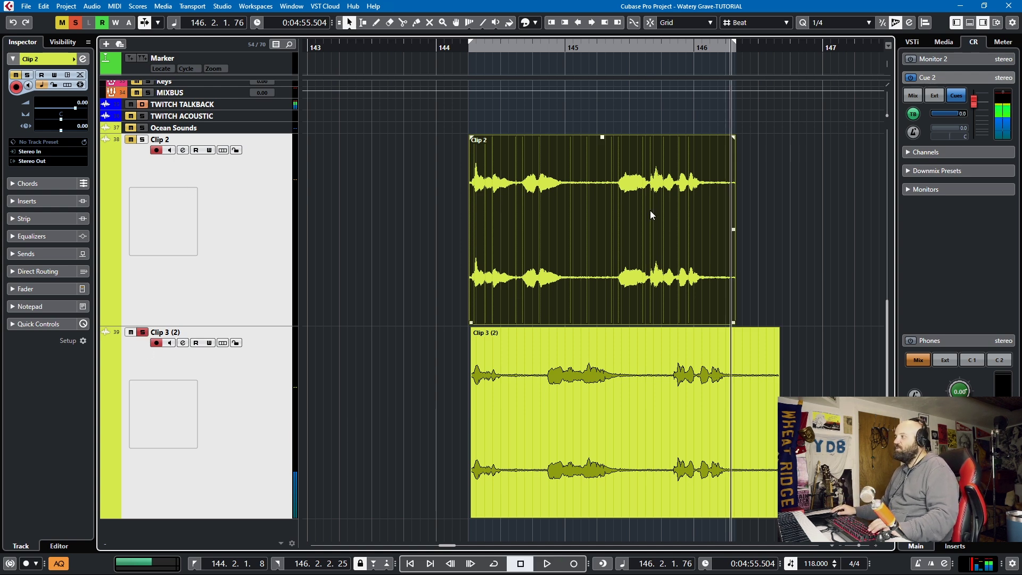
Align Clip 3 (2) as target to the Clip 2 reference in the Audio Alignment Panel.
click(91, 6)
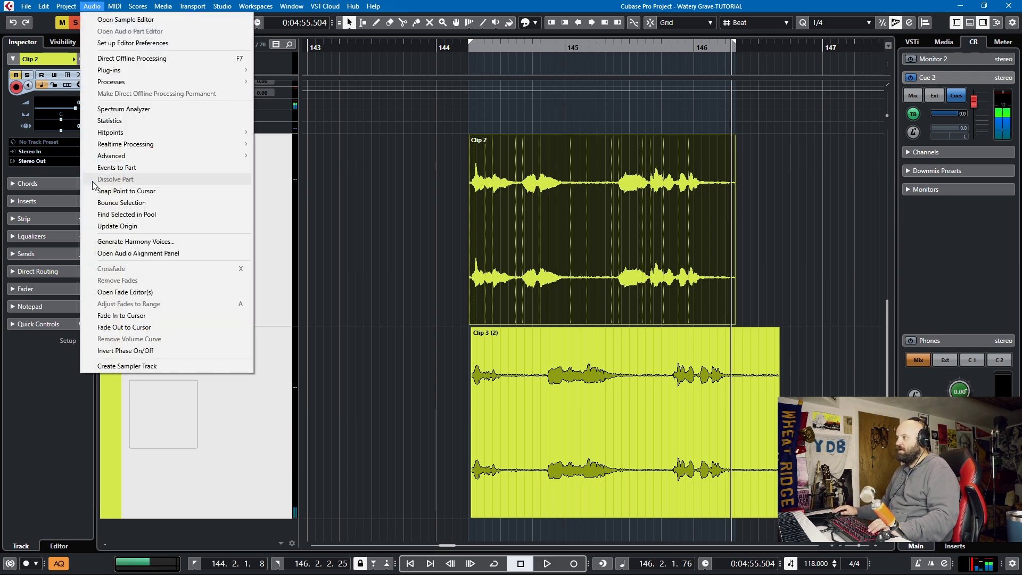
click(113, 253)
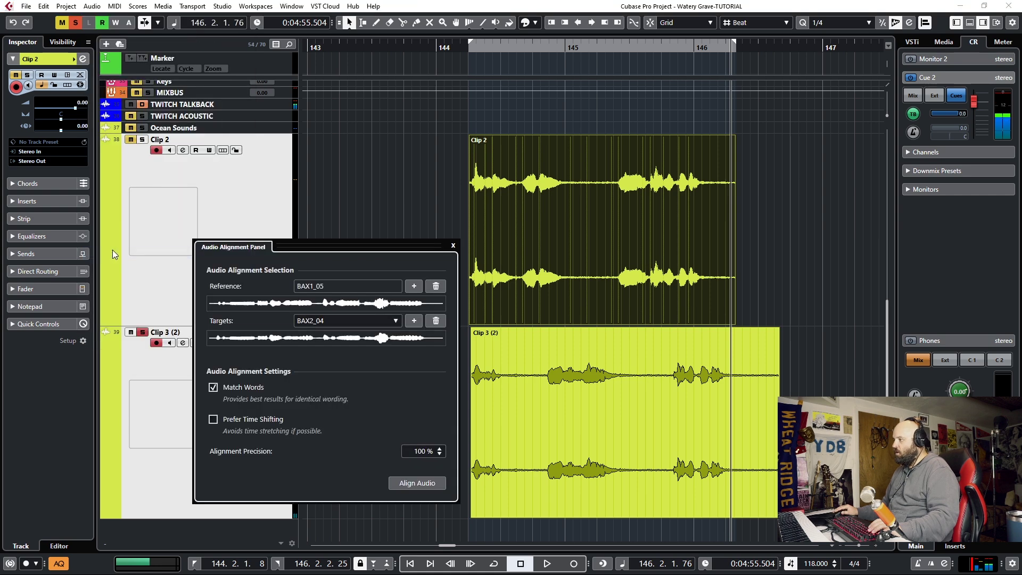
click(535, 224)
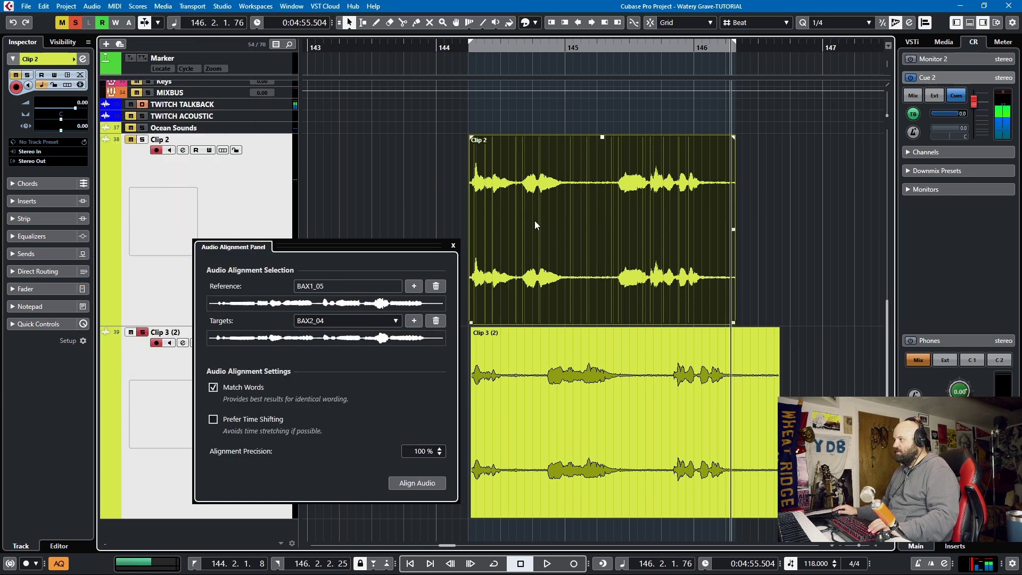
click(415, 287)
click(560, 393)
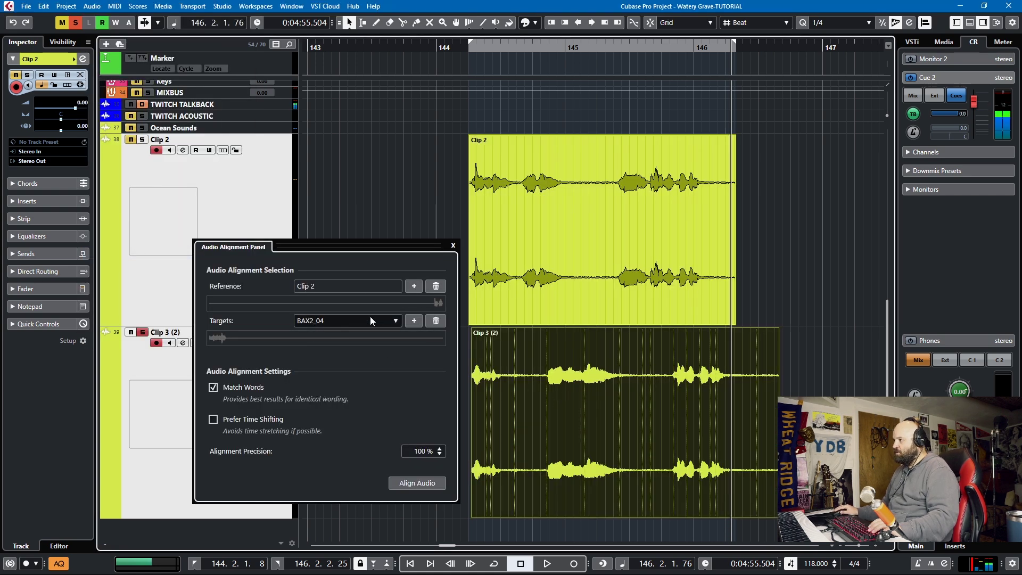
click(415, 321)
click(412, 483)
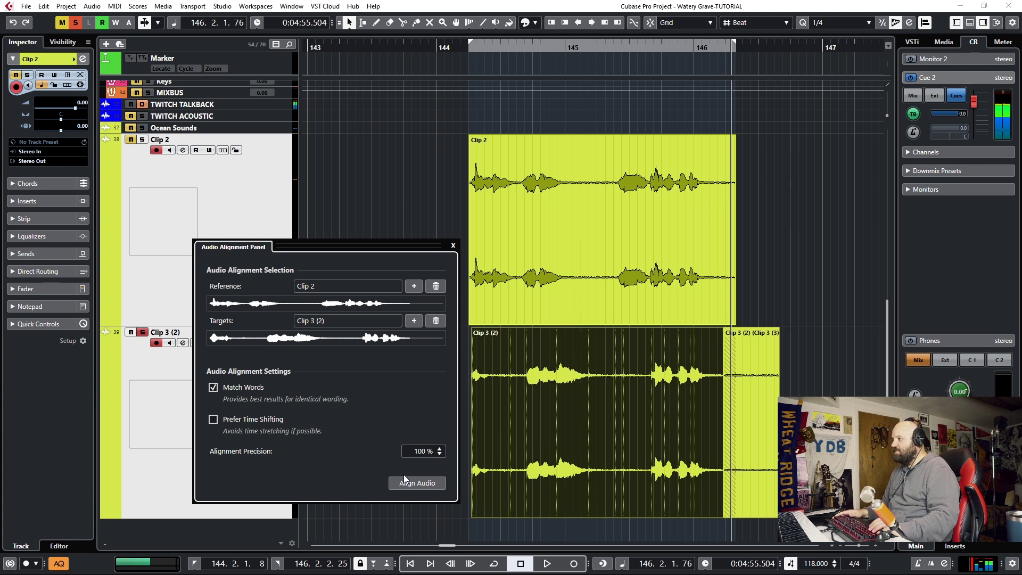
Play back the aligned Clip 2 and Clip 3 (2) from their start.
key(KP_Subtract)
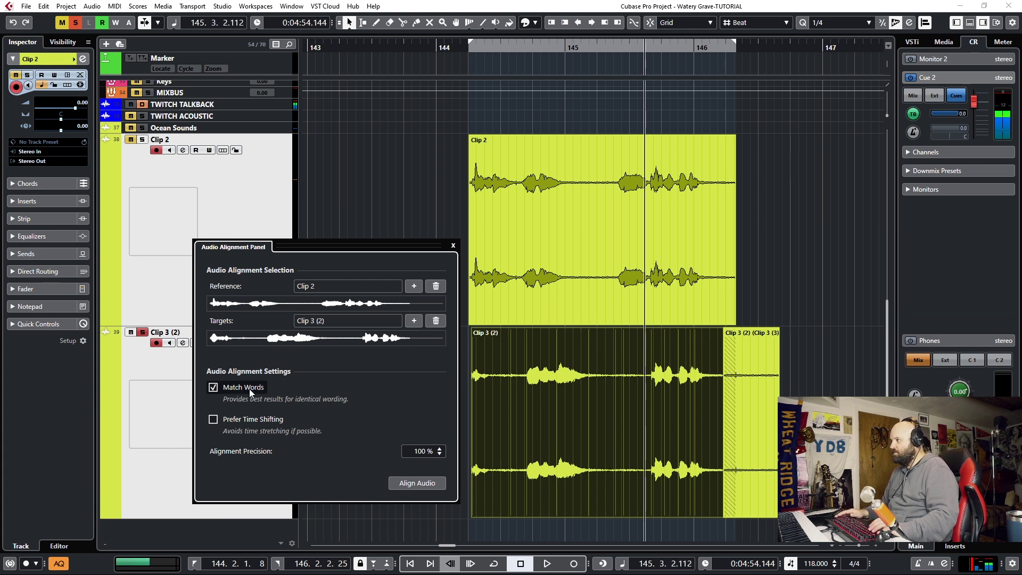
key(space)
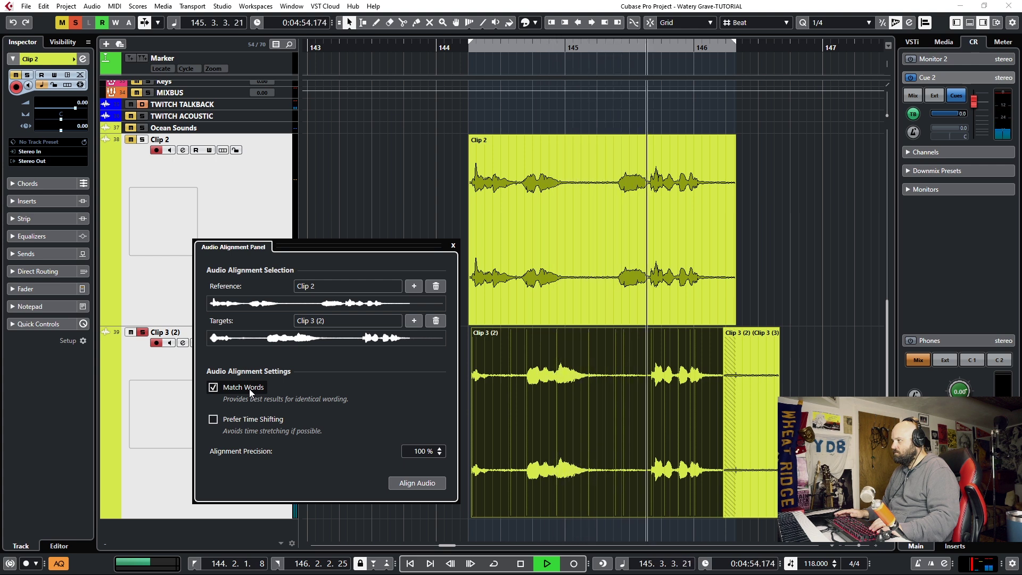
key(space)
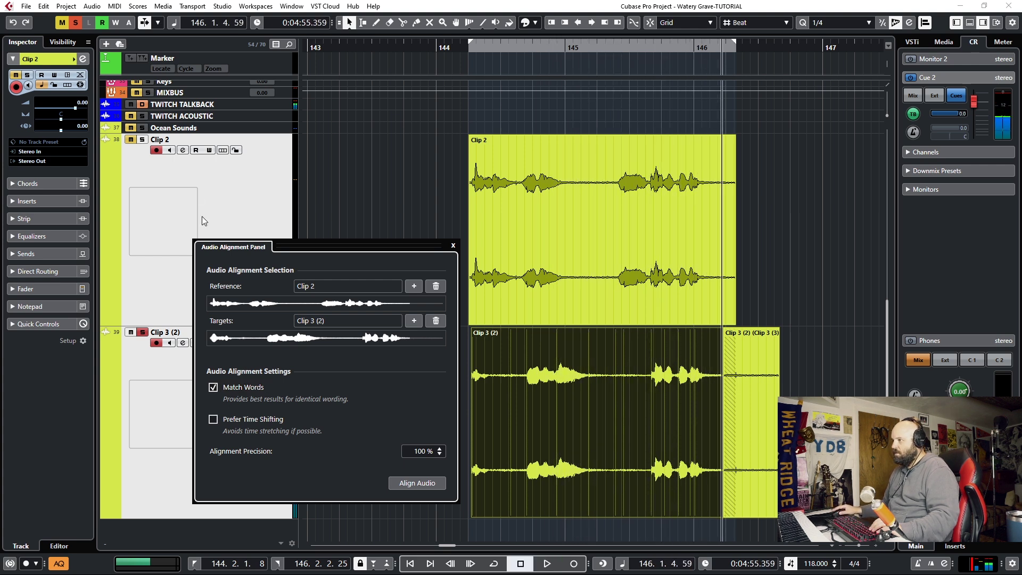
Solo the Clip 2 track and replay the clips to compare them.
click(142, 141)
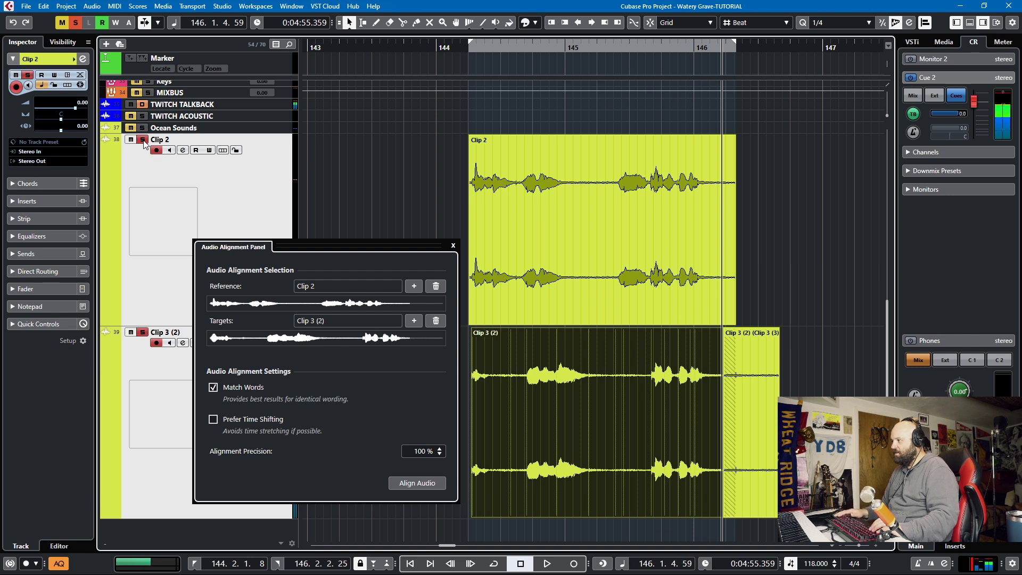
key(KP_Subtract)
key(space)
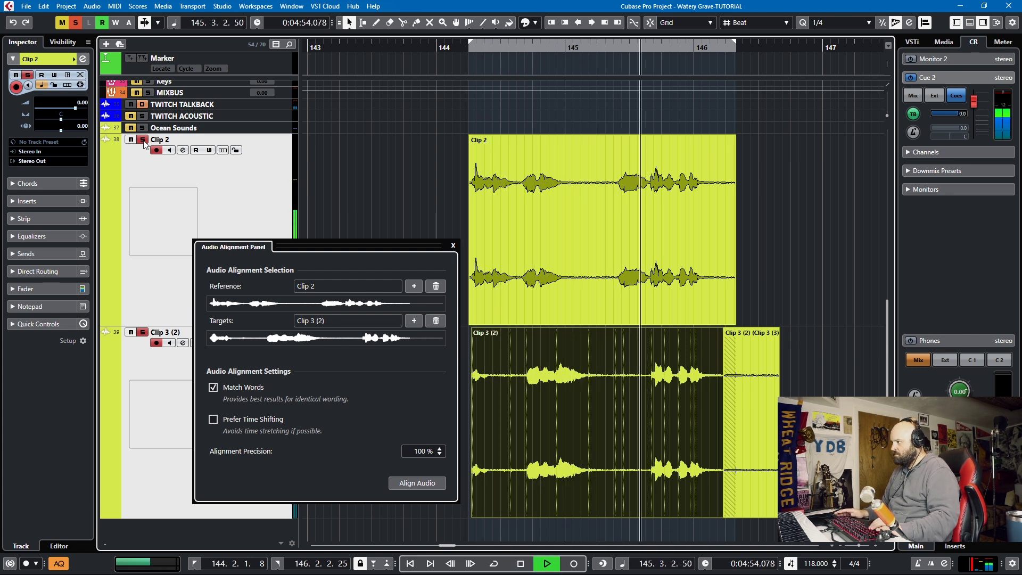
key(space)
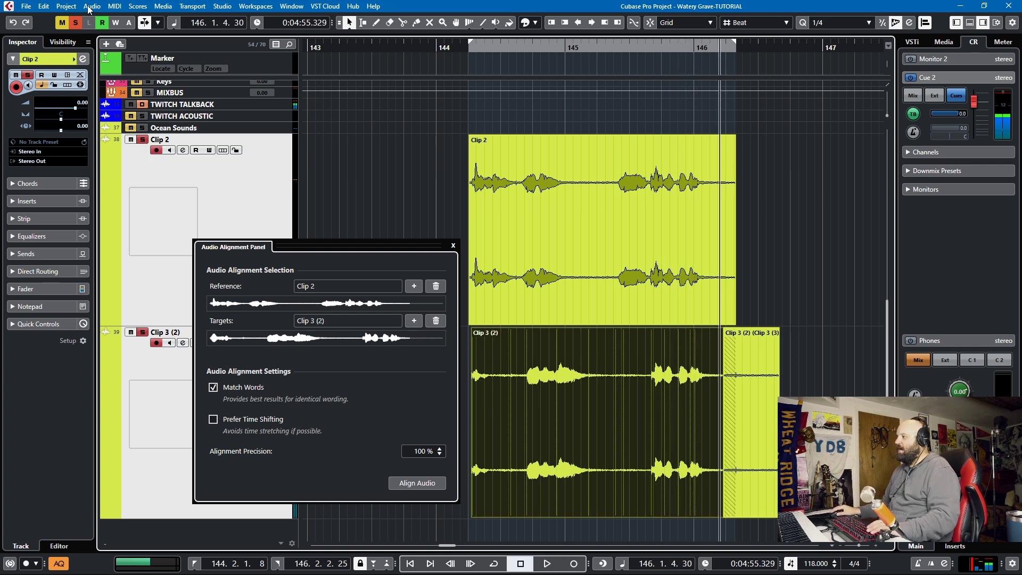
click(594, 232)
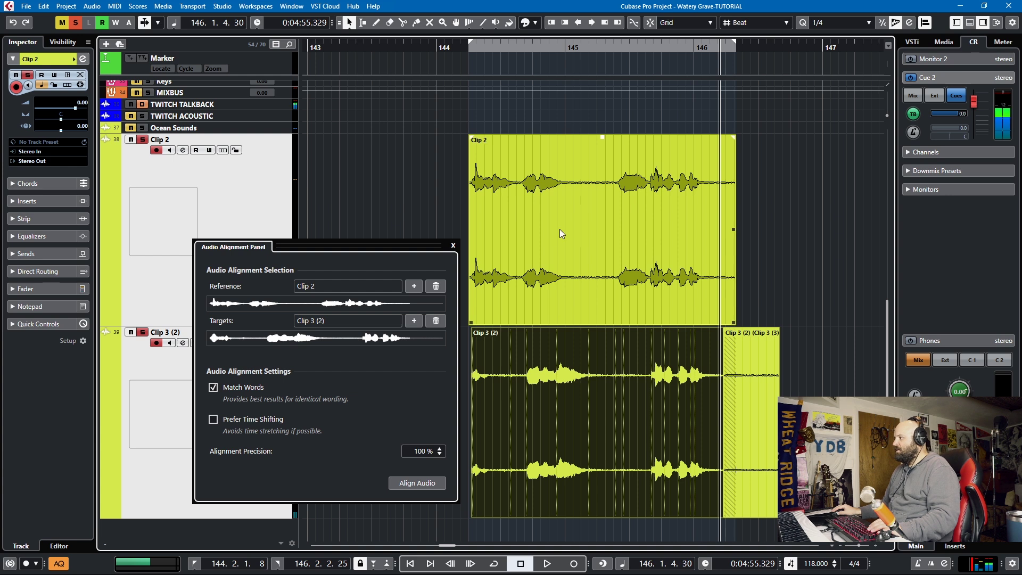
key(space)
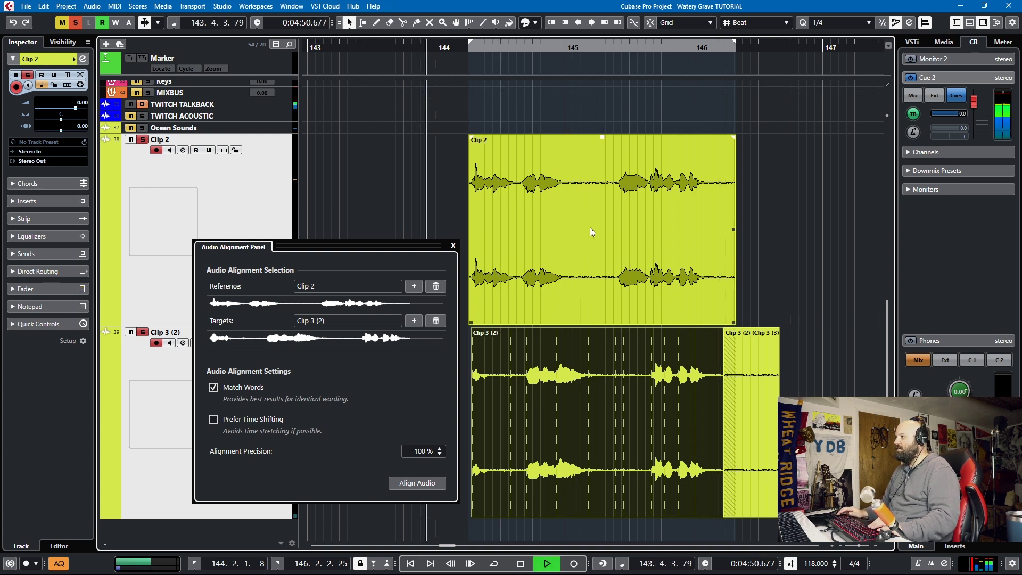
key(space)
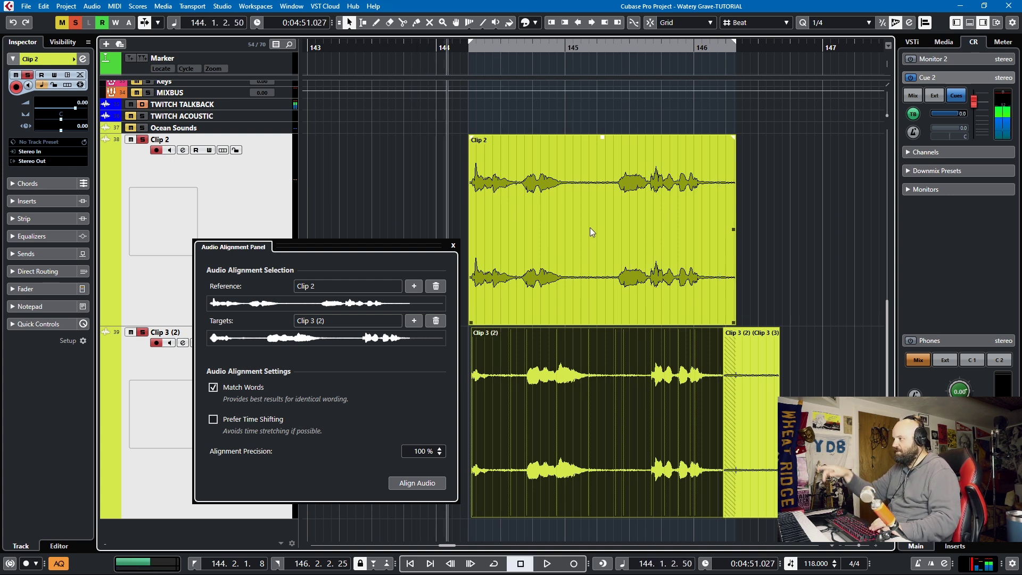
key(space)
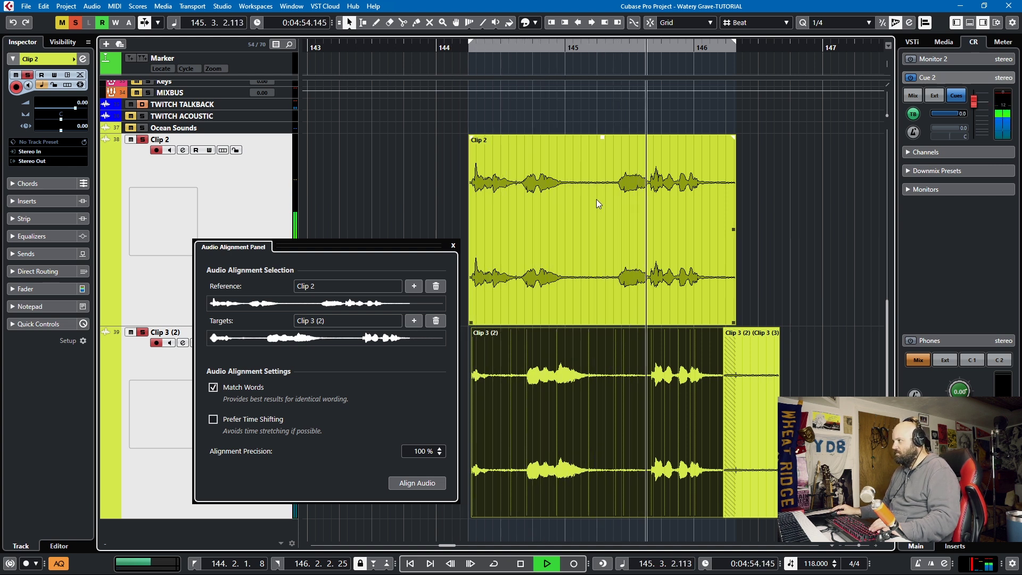
key(space)
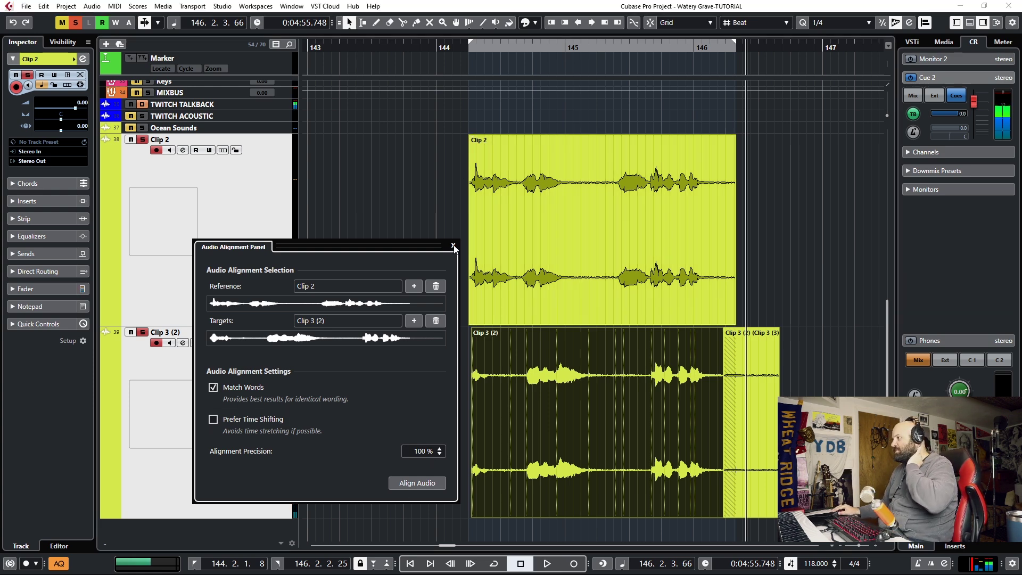
Dismiss the Audio Alignment Panel with Escape, keeping the aligned clips.
key(Escape)
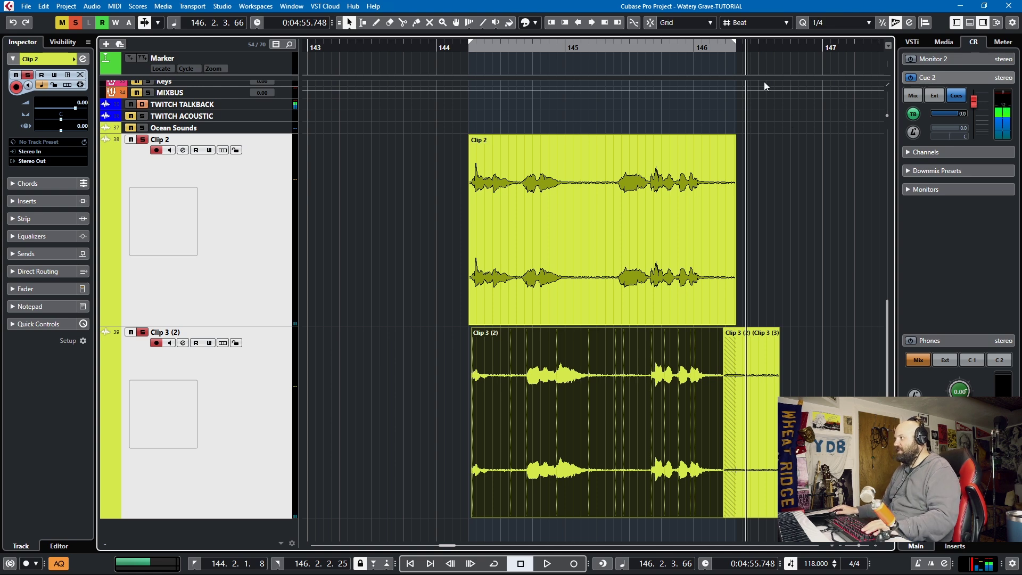